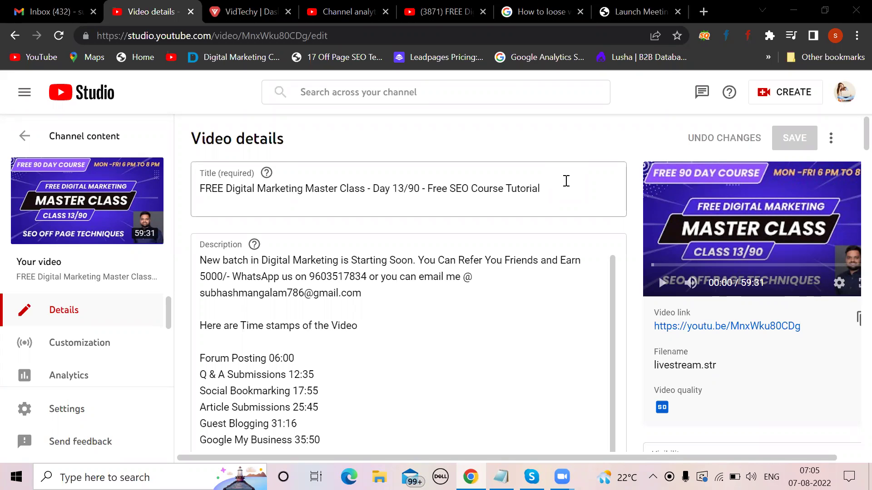
Search YouTube for 'how to loose wight fast' and open the BeerBiceps 'How To Lose Weight FAST At Home' video.
{"action": "scroll", "coordinate": [359, 341], "scroll_direction": "down", "scroll_amount": 10}
{"action": "scroll", "coordinate": [360, 342], "scroll_direction": "down", "scroll_amount": 4}
{"action": "scroll", "coordinate": [360, 342], "scroll_direction": "up", "scroll_amount": 15}
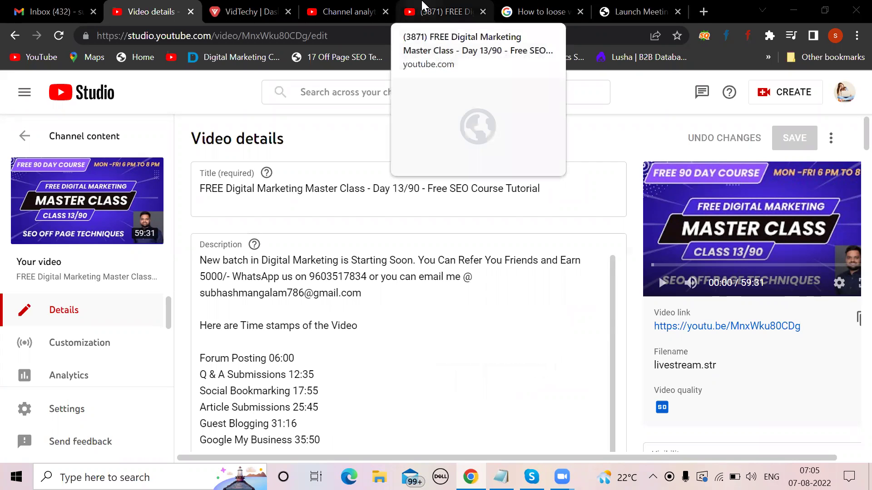
{"action": "left_click", "coordinate": [422, 6]}
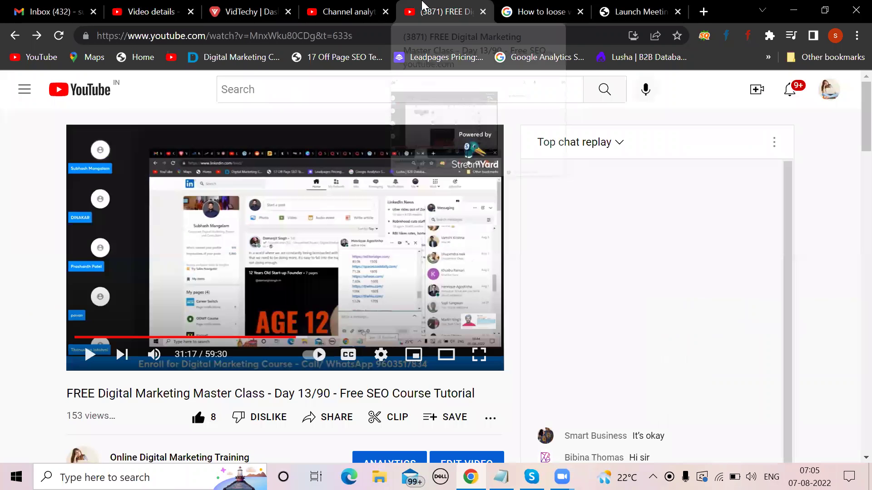
{"action": "left_click", "coordinate": [281, 91]}
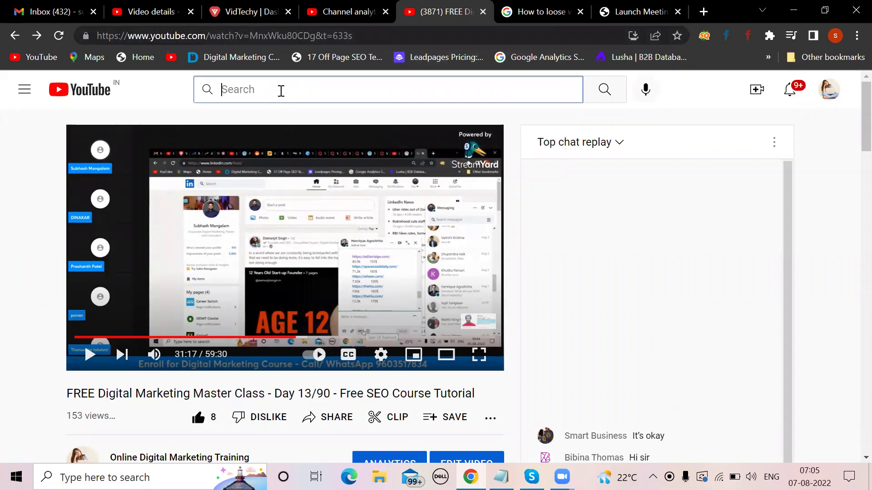
{"action": "key", "text": "ctrl+v"}
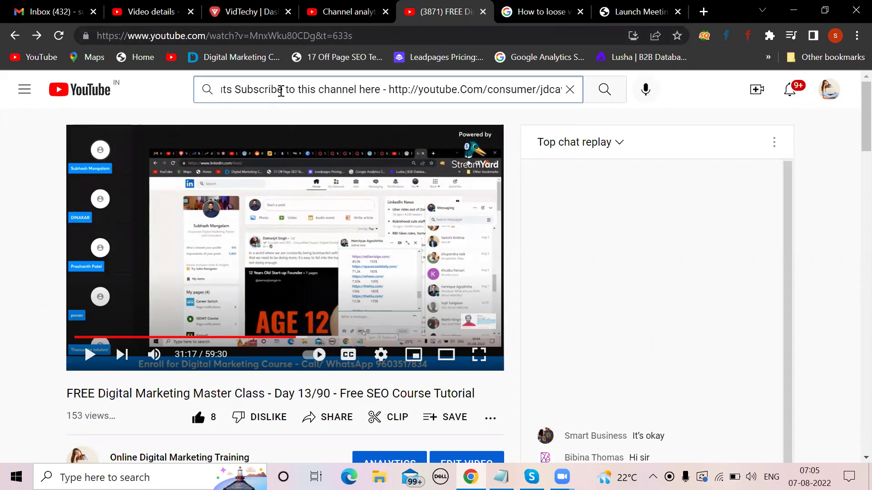
{"action": "key", "text": "ctrl+a"}
{"action": "key", "text": "BackSpace"}
{"action": "type", "text": "how "}
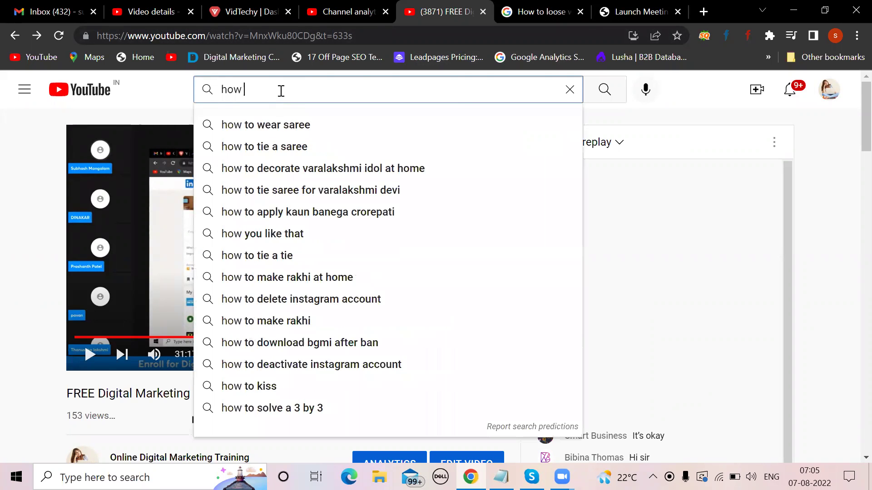
{"action": "type", "text": "to loos"}
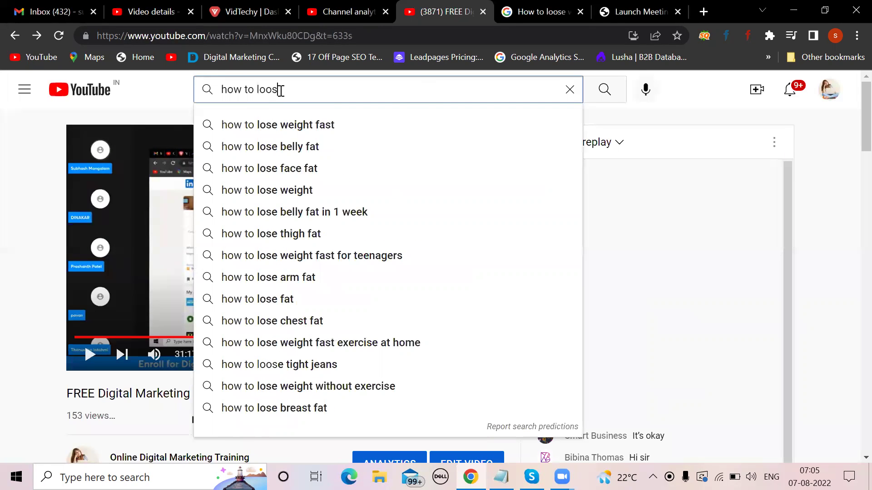
{"action": "type", "text": "e wight fa"}
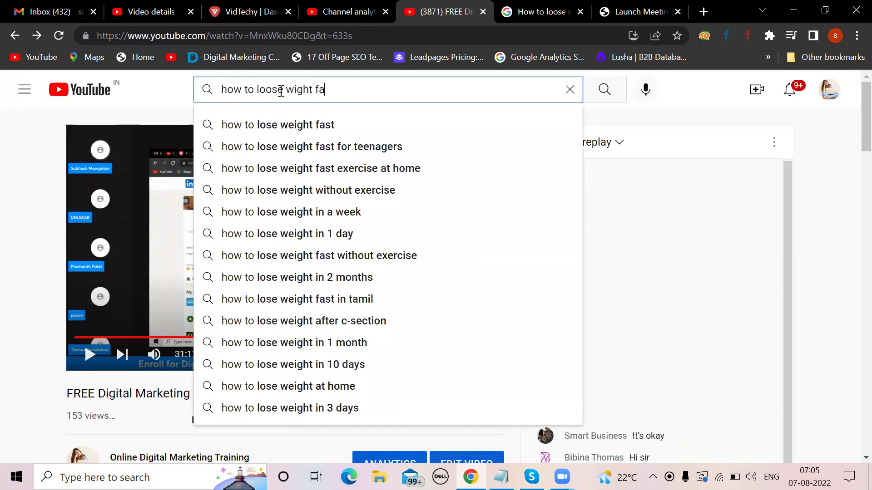
{"action": "type", "text": "st"}
{"action": "key", "text": "Return"}
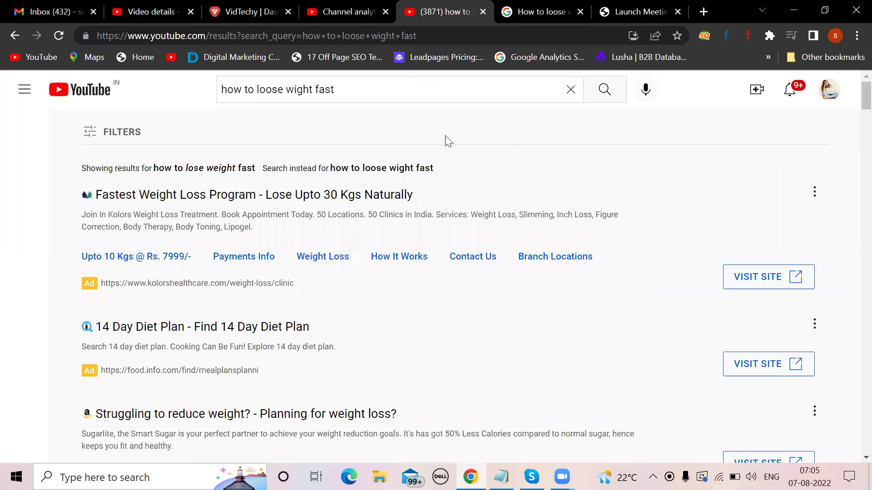
{"action": "scroll", "coordinate": [445, 141], "scroll_direction": "down", "scroll_amount": 6}
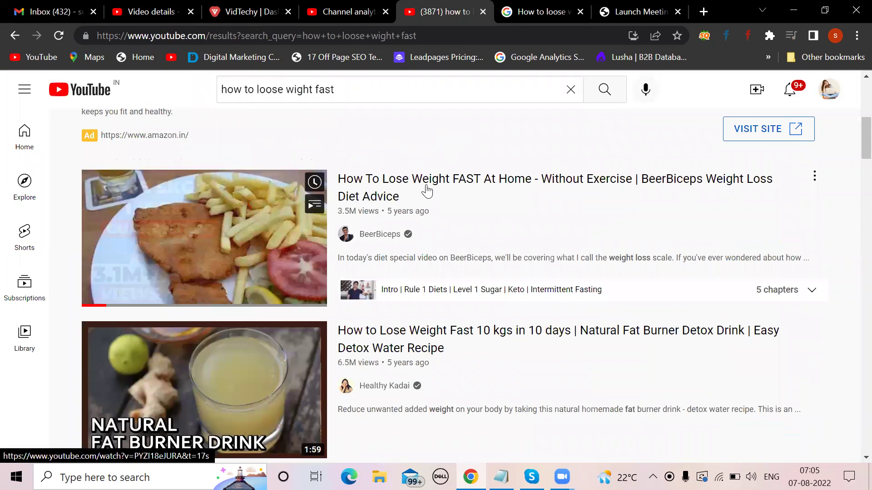
{"action": "left_click", "coordinate": [426, 185]}
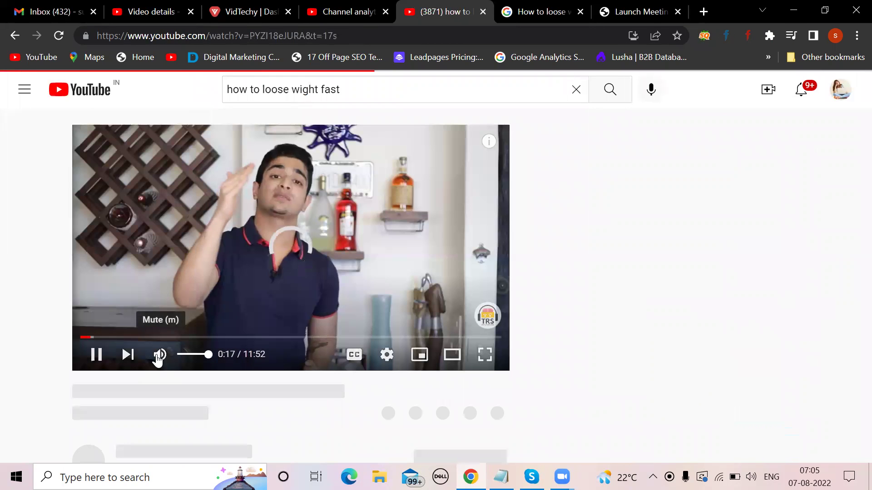
Mute the video, then expand its full description and read through it.
{"action": "left_click", "coordinate": [157, 357]}
{"action": "scroll", "coordinate": [158, 357], "scroll_direction": "down", "scroll_amount": 4}
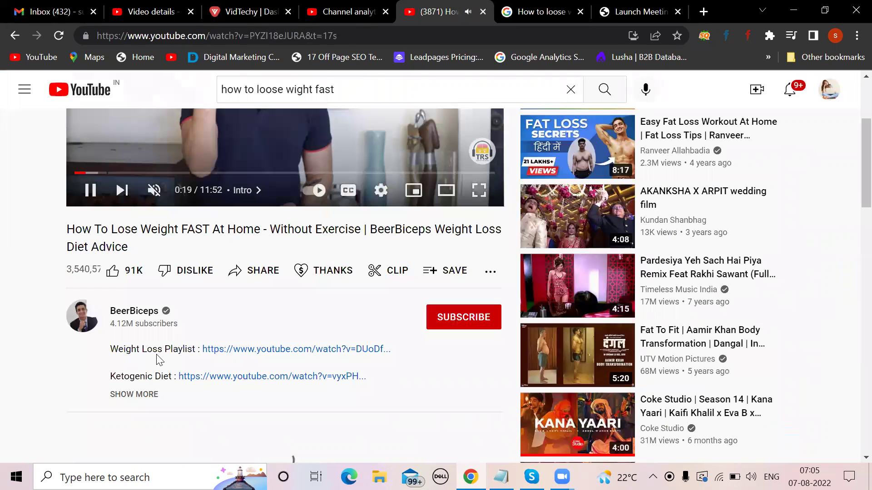
{"action": "left_click", "coordinate": [132, 396]}
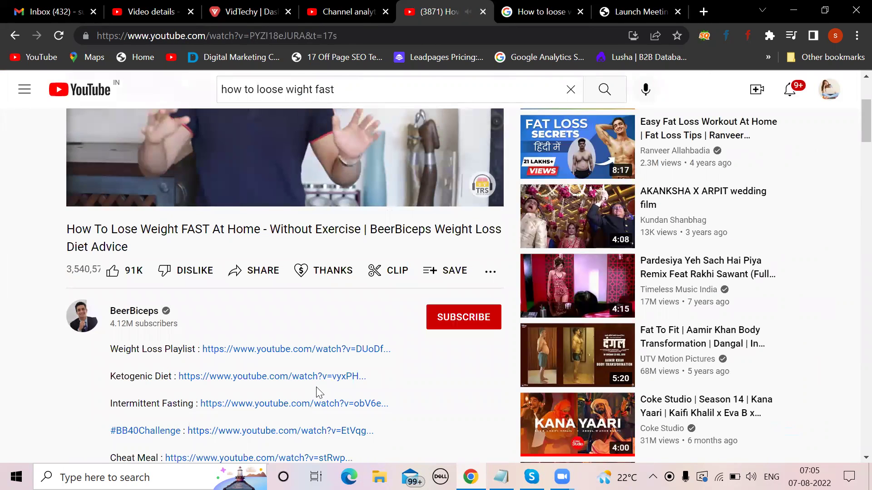
{"action": "scroll", "coordinate": [319, 393], "scroll_direction": "down", "scroll_amount": 3}
{"action": "scroll", "coordinate": [316, 387], "scroll_direction": "down", "scroll_amount": 3}
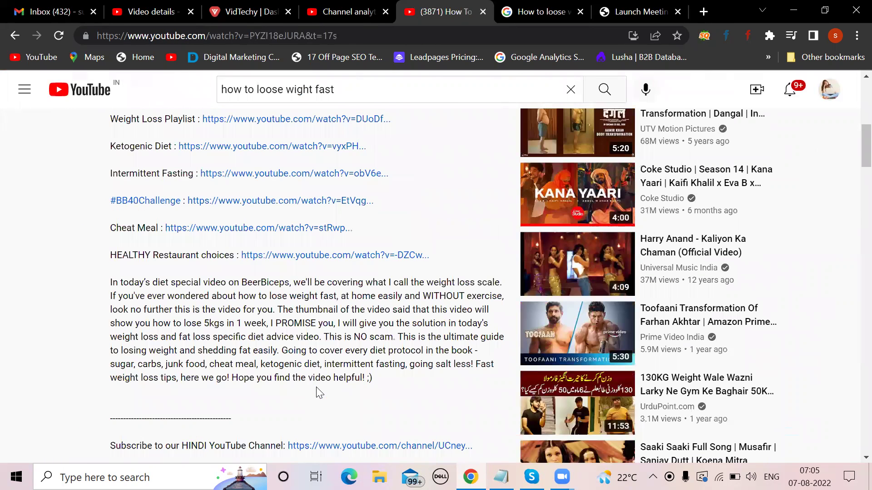
{"action": "scroll", "coordinate": [316, 391], "scroll_direction": "down", "scroll_amount": 7}
{"action": "scroll", "coordinate": [316, 388], "scroll_direction": "up", "scroll_amount": 2}
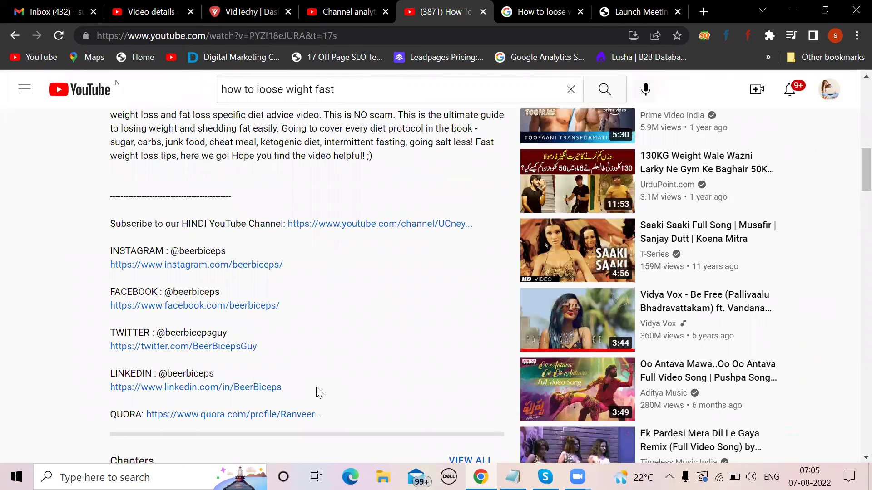
{"action": "scroll", "coordinate": [316, 388], "scroll_direction": "up", "scroll_amount": 4}
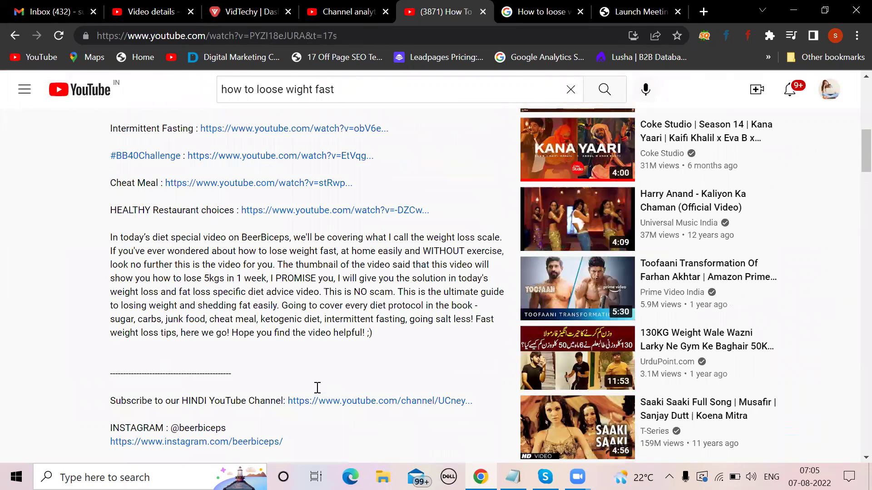
{"action": "scroll", "coordinate": [317, 387], "scroll_direction": "up", "scroll_amount": 10}
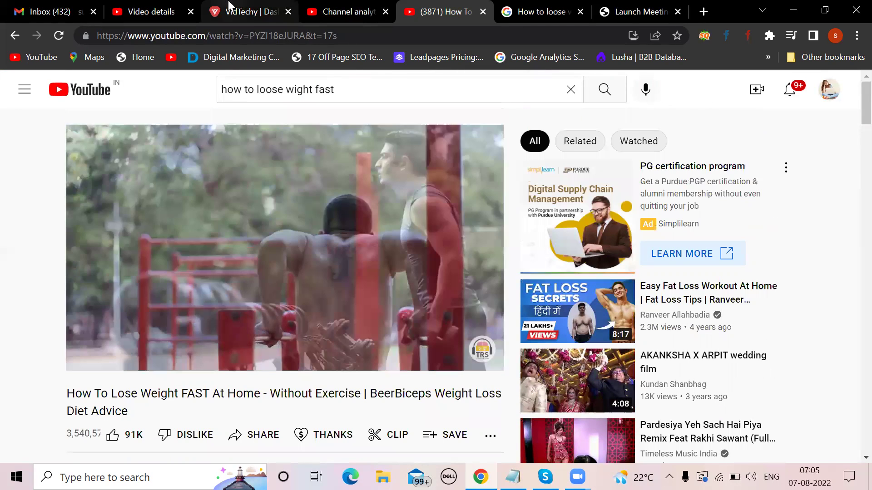
On the VidTechy dashboard, expand SEO Tools in the sidebar and choose Description Generator.
{"action": "left_click", "coordinate": [229, 5]}
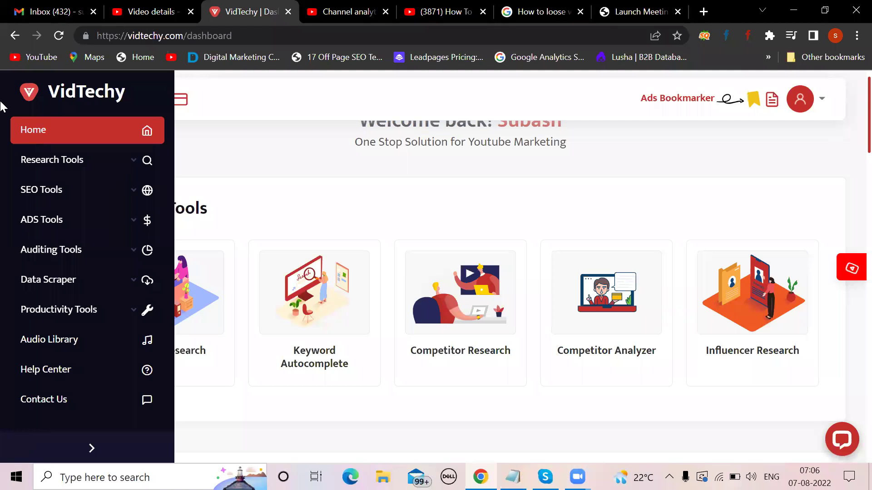
{"action": "mouse_move", "coordinate": [23, 103]}
{"action": "left_click", "coordinate": [111, 196]}
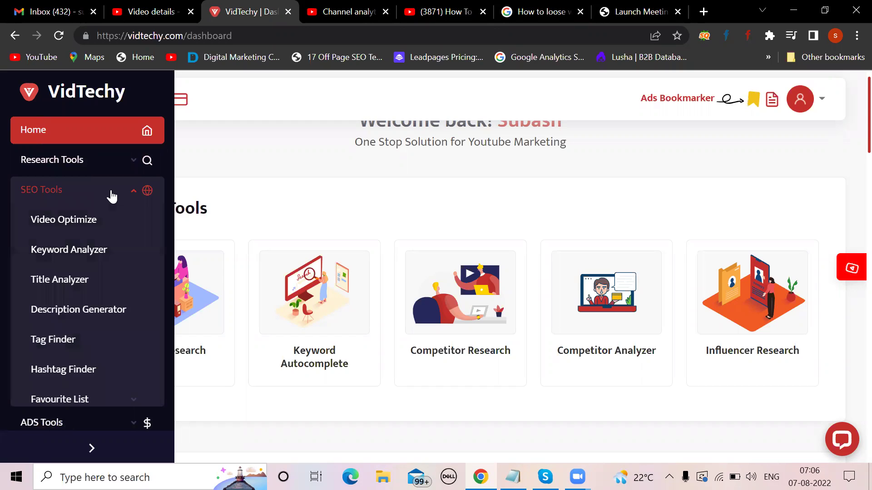
{"action": "left_click", "coordinate": [70, 311]}
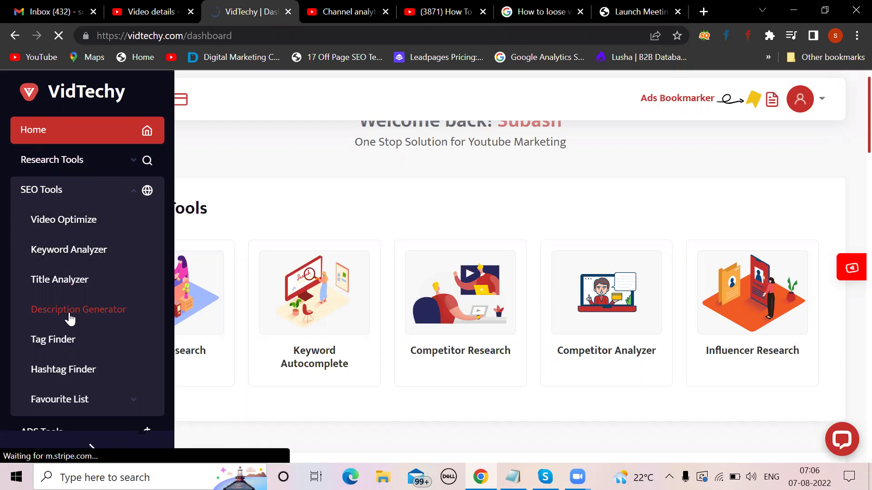
{"action": "left_click", "coordinate": [534, 4]}
{"action": "triple_click", "coordinate": [289, 89]}
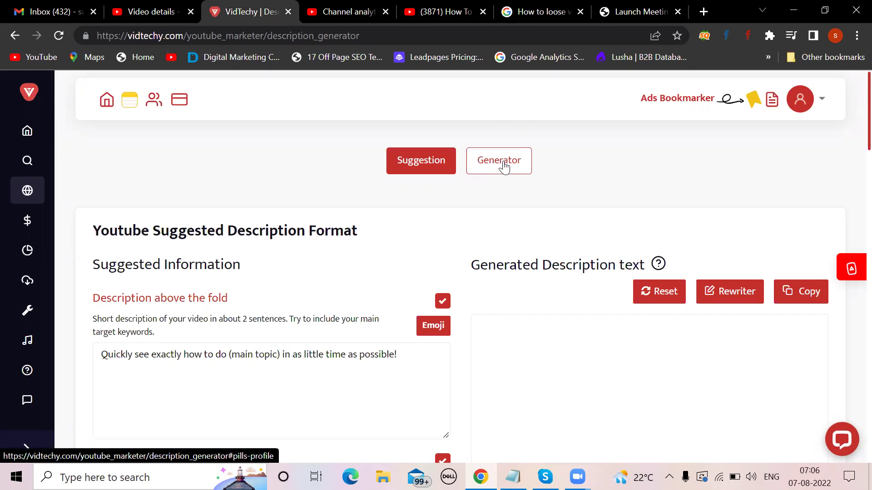
{"action": "scroll", "coordinate": [385, 227], "scroll_direction": "down", "scroll_amount": 2}
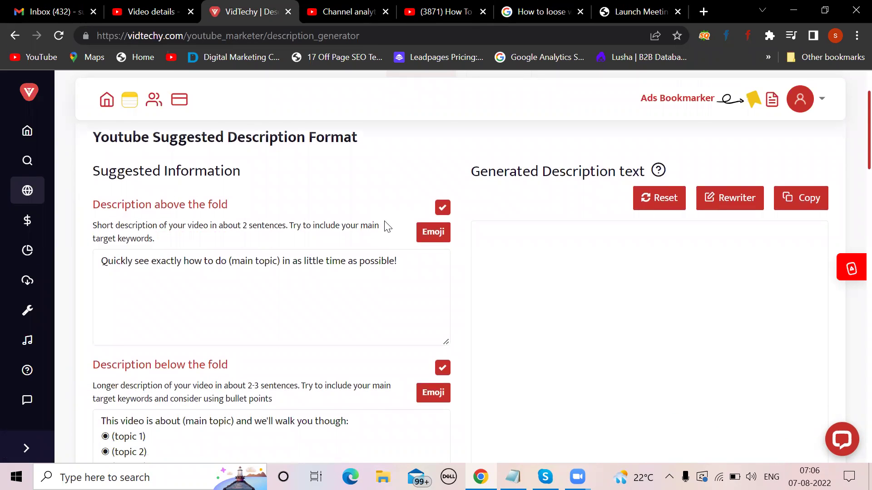
{"action": "scroll", "coordinate": [385, 227], "scroll_direction": "down", "scroll_amount": 1}
{"action": "scroll", "coordinate": [385, 227], "scroll_direction": "up", "scroll_amount": 2}
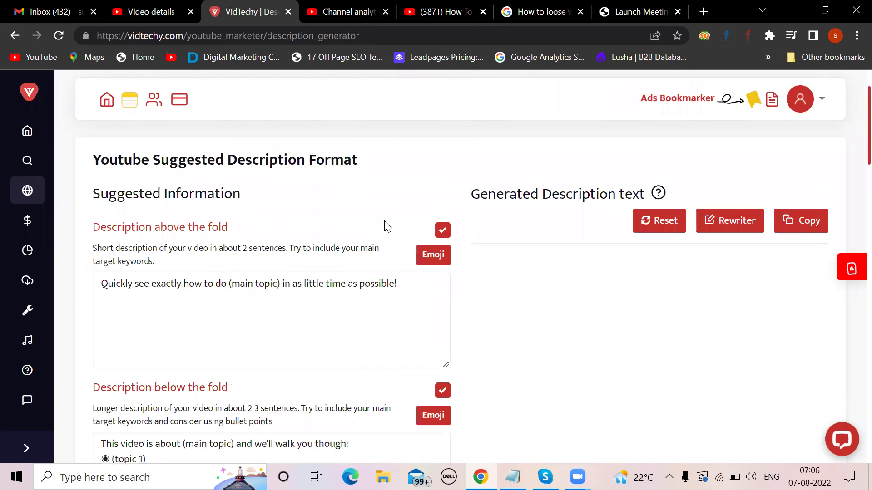
{"action": "scroll", "coordinate": [385, 227], "scroll_direction": "up", "scroll_amount": 1}
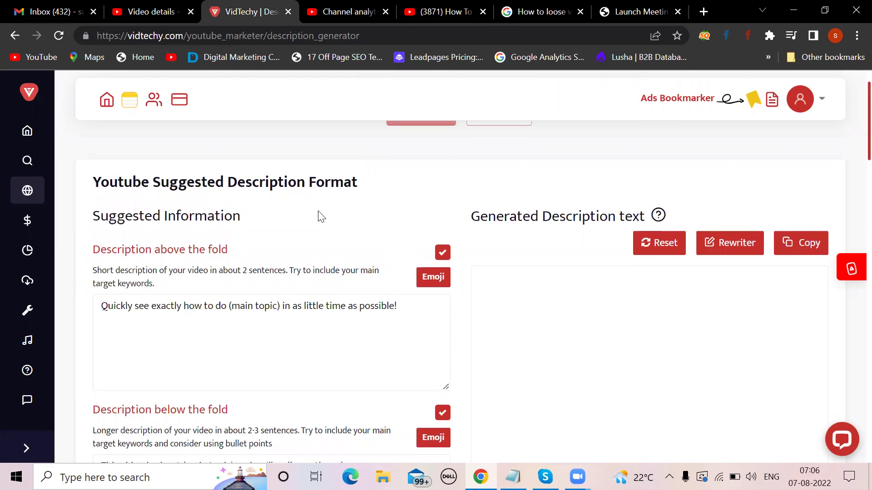
{"action": "scroll", "coordinate": [320, 217], "scroll_direction": "down", "scroll_amount": 2}
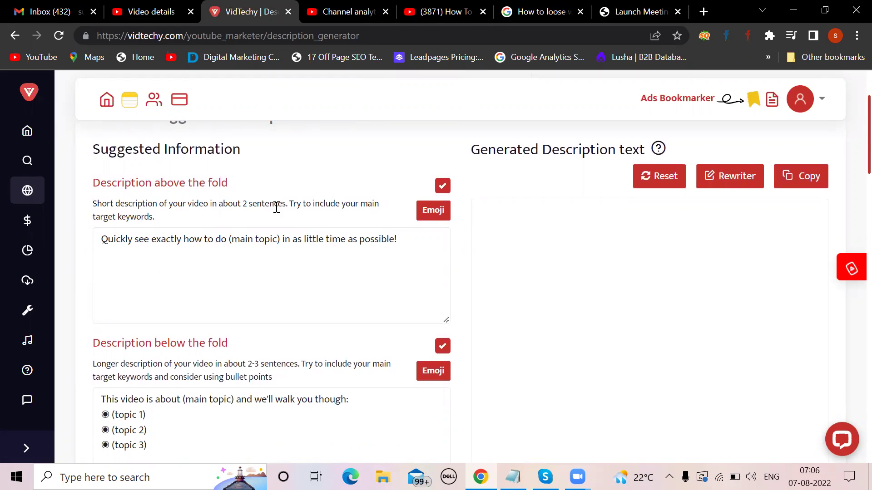
{"action": "scroll", "coordinate": [317, 208], "scroll_direction": "up", "scroll_amount": 5}
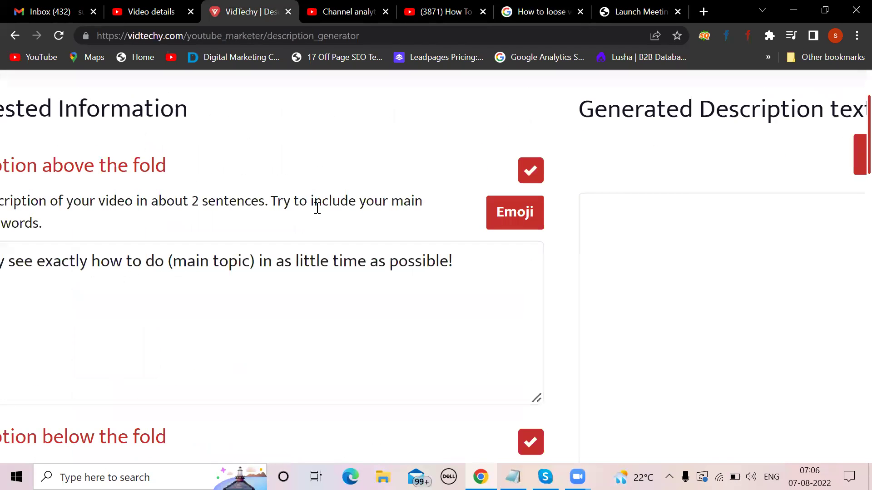
{"action": "scroll", "coordinate": [317, 208], "scroll_direction": "left", "scroll_amount": 3}
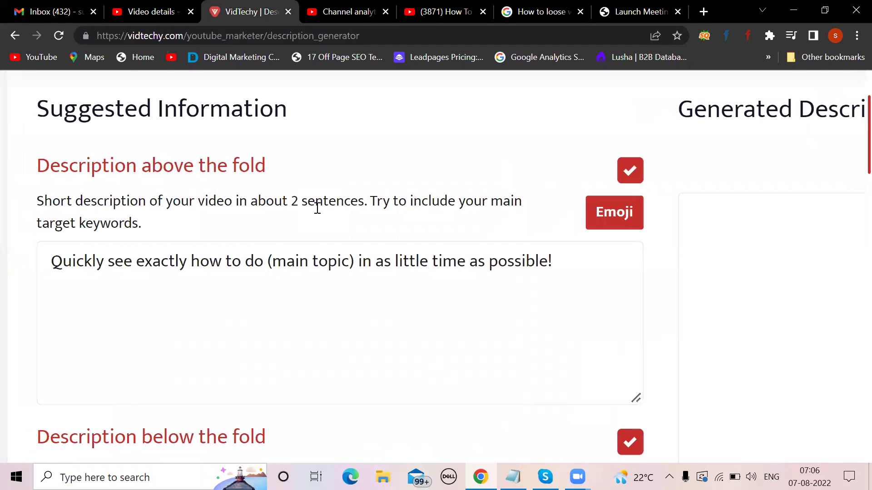
{"action": "scroll", "coordinate": [317, 208], "scroll_direction": "down", "scroll_amount": 5}
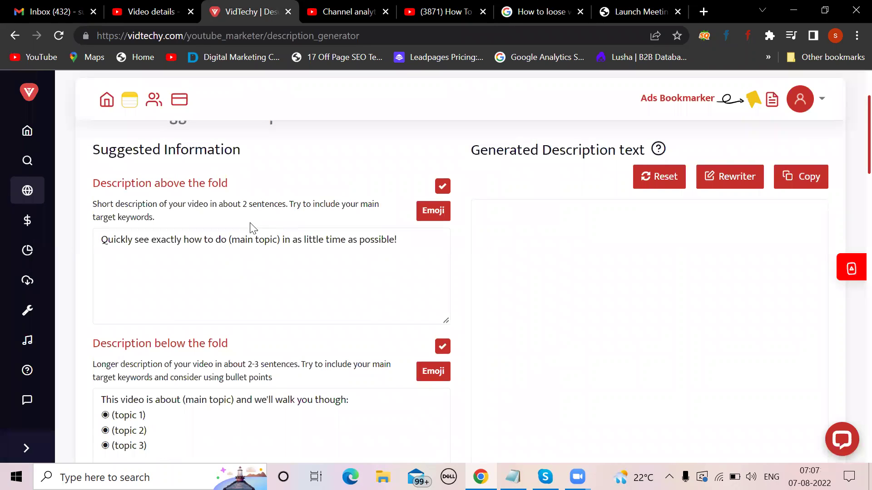
{"action": "scroll", "coordinate": [254, 231], "scroll_direction": "down", "scroll_amount": 4}
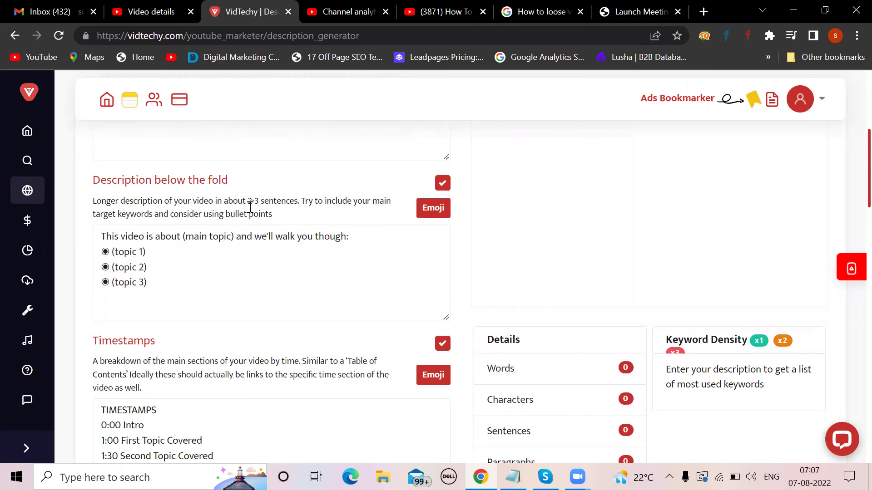
{"action": "scroll", "coordinate": [249, 208], "scroll_direction": "up", "scroll_amount": 6}
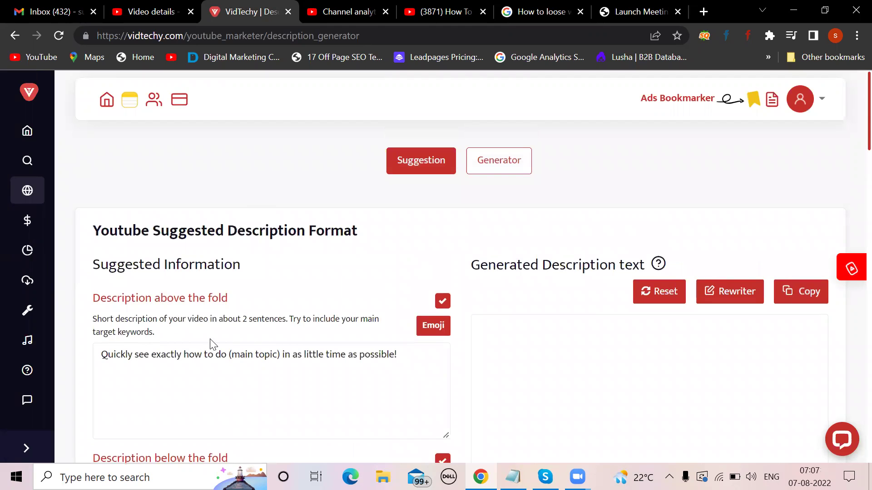
{"action": "scroll", "coordinate": [211, 344], "scroll_direction": "down", "scroll_amount": 6}
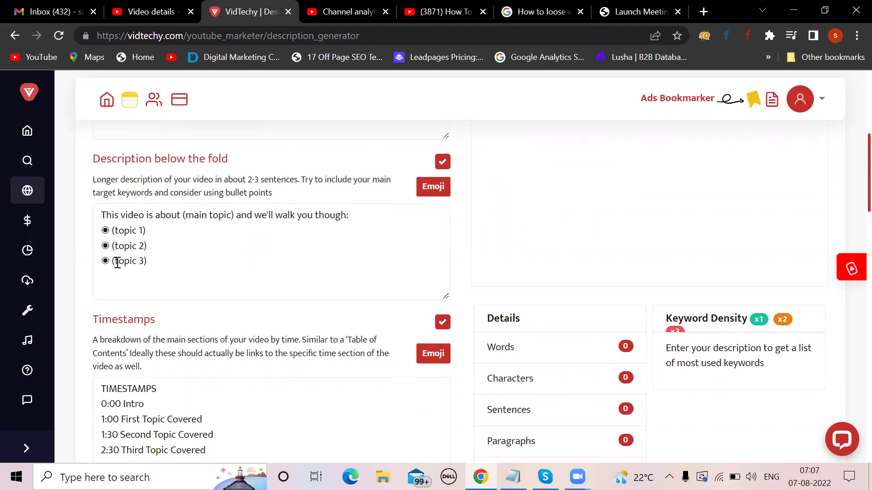
{"action": "scroll", "coordinate": [224, 253], "scroll_direction": "down", "scroll_amount": 2}
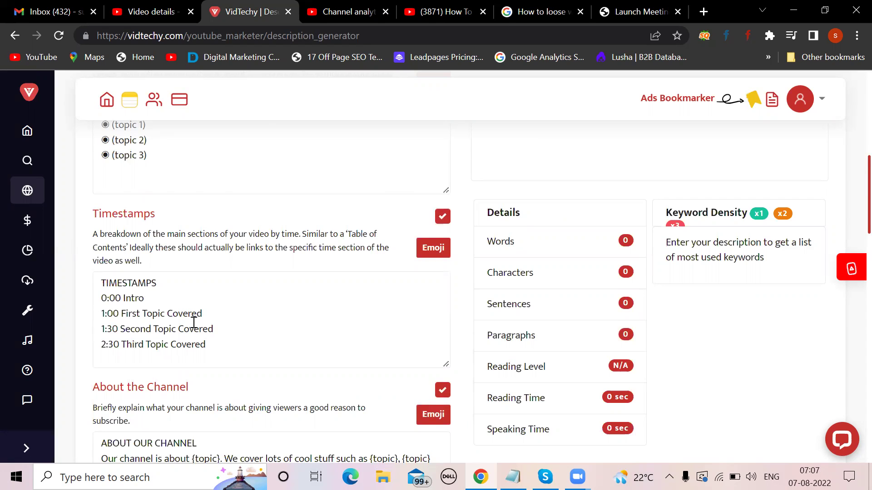
{"action": "scroll", "coordinate": [194, 323], "scroll_direction": "up", "scroll_amount": 2}
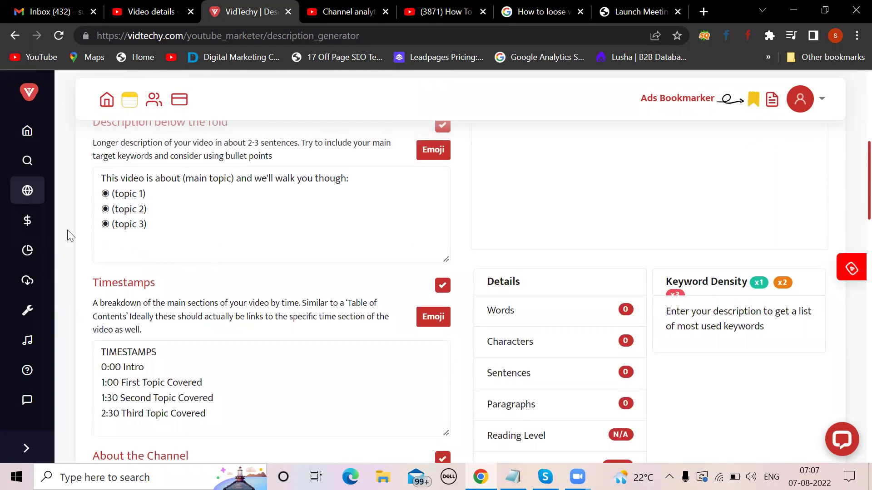
{"action": "scroll", "coordinate": [117, 225], "scroll_direction": "down", "scroll_amount": 2}
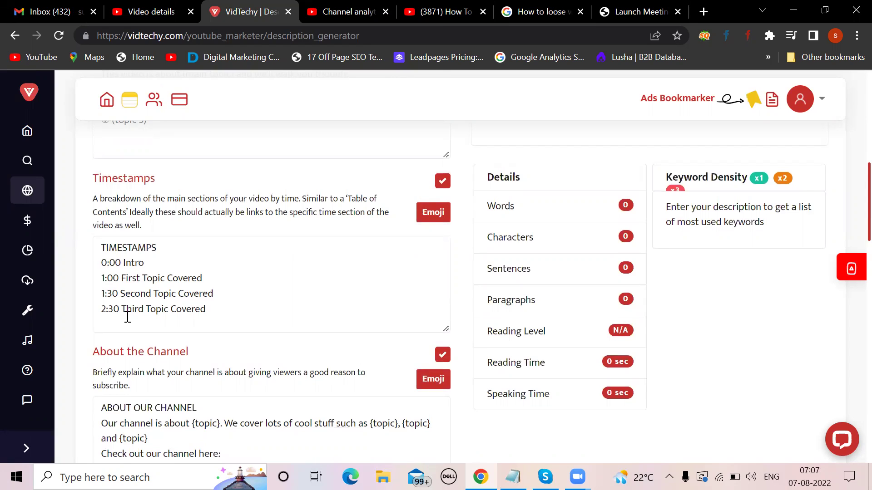
Pause the competitor's weight-loss video and go back to the VidTechy template.
{"action": "left_click", "coordinate": [447, 11]}
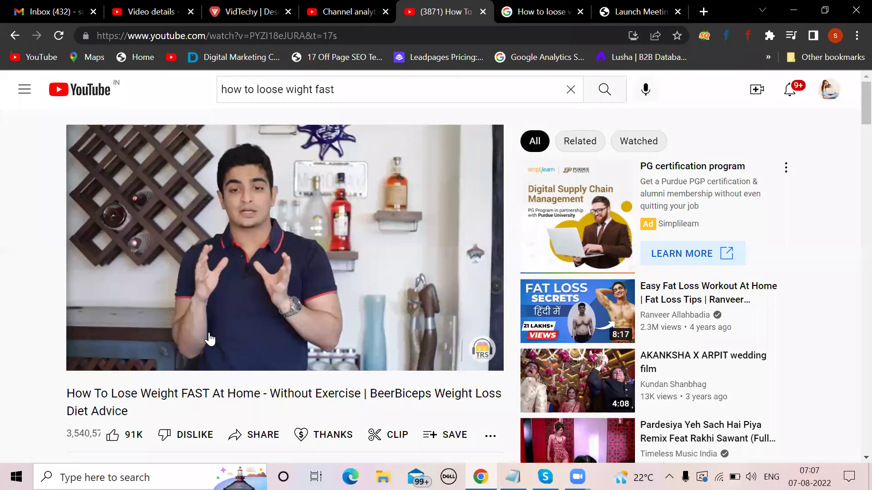
{"action": "left_click", "coordinate": [90, 355]}
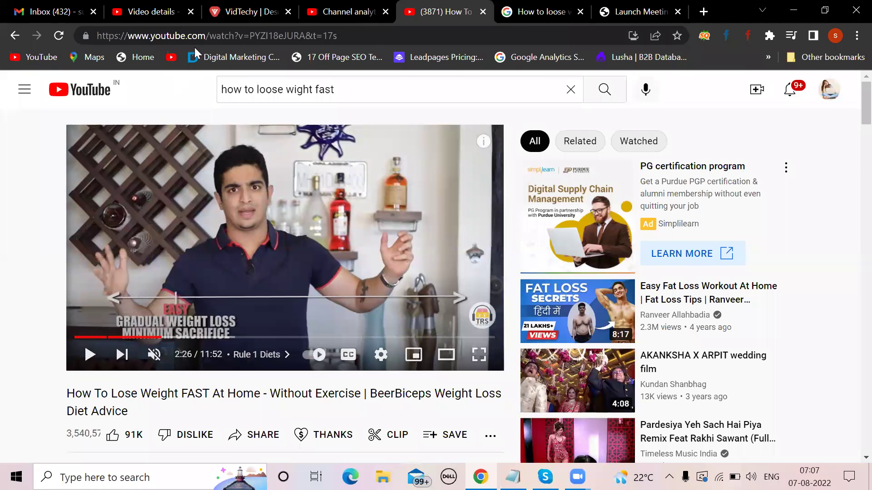
{"action": "left_click", "coordinate": [224, 7]}
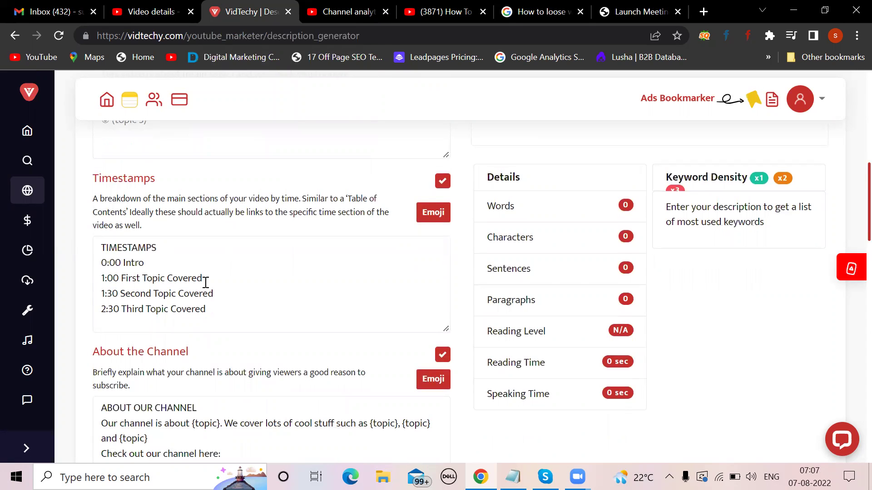
Review the template down through its Contact & Social, Hashtags and Keywords to Target sections.
{"action": "scroll", "coordinate": [204, 283], "scroll_direction": "down", "scroll_amount": 3}
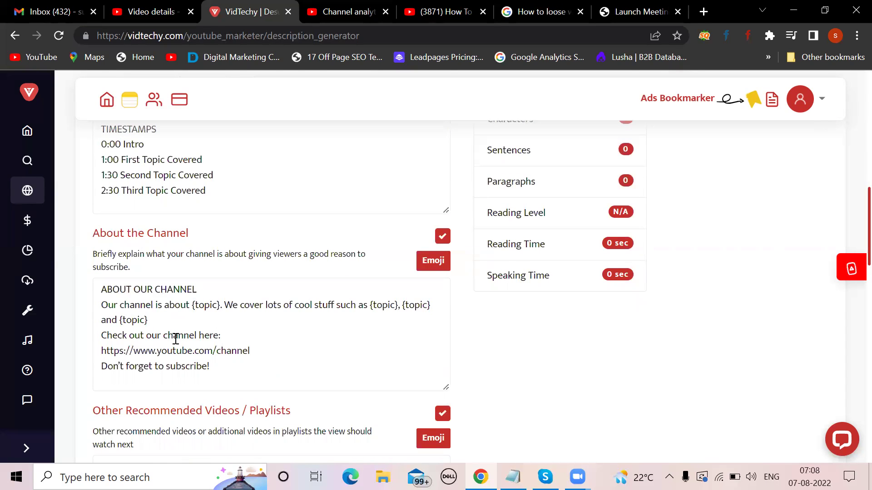
{"action": "scroll", "coordinate": [175, 338], "scroll_direction": "down", "scroll_amount": 1}
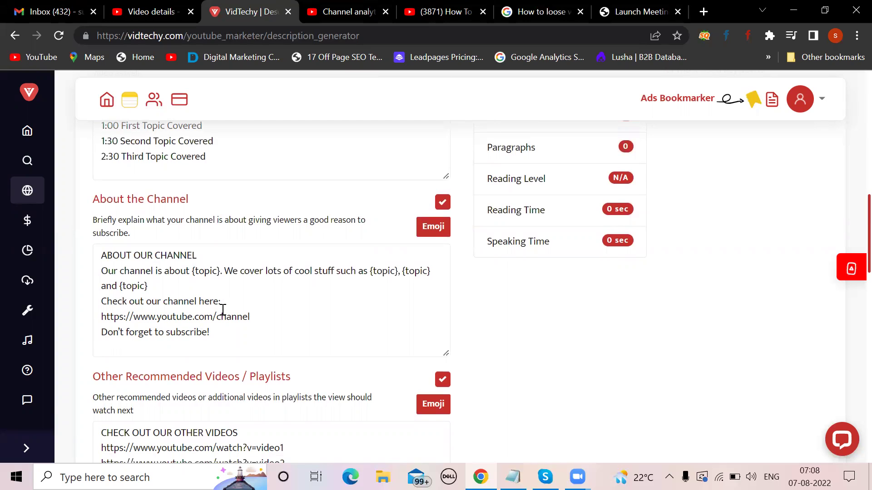
{"action": "scroll", "coordinate": [222, 310], "scroll_direction": "down", "scroll_amount": 3}
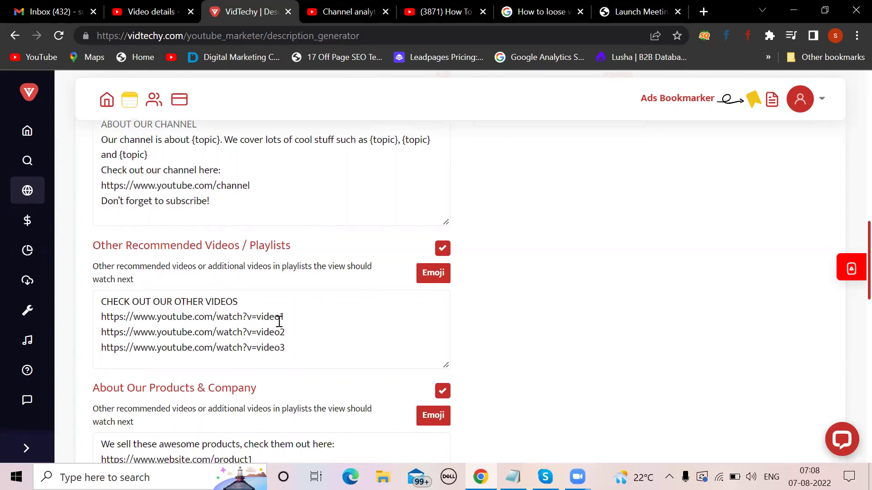
{"action": "scroll", "coordinate": [314, 330], "scroll_direction": "down", "scroll_amount": 2}
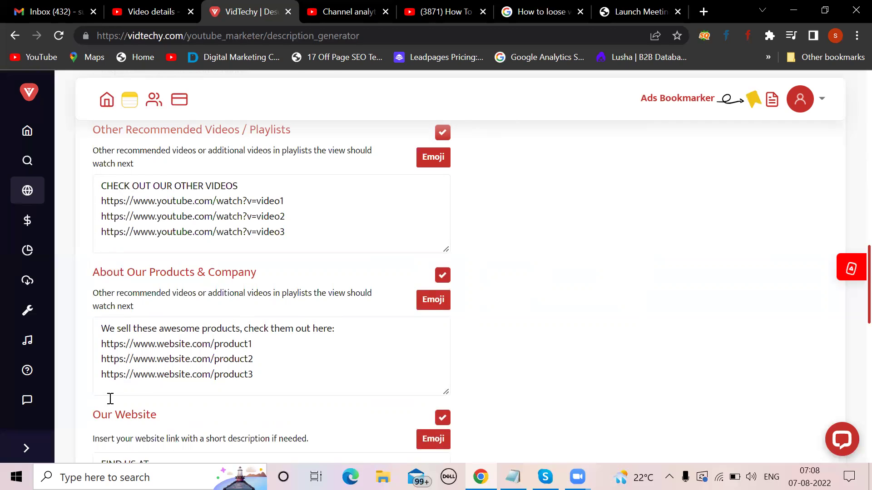
{"action": "scroll", "coordinate": [179, 385], "scroll_direction": "down", "scroll_amount": 3}
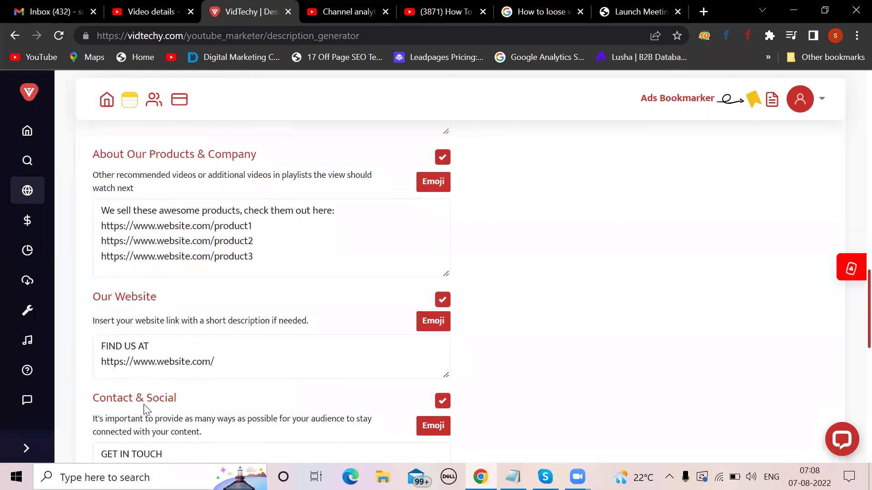
{"action": "scroll", "coordinate": [162, 362], "scroll_direction": "down", "scroll_amount": 3}
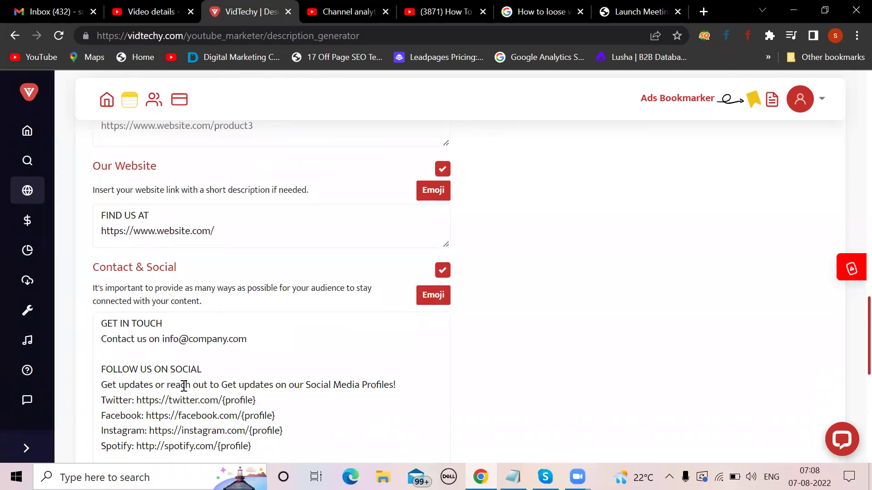
{"action": "scroll", "coordinate": [184, 386], "scroll_direction": "down", "scroll_amount": 4}
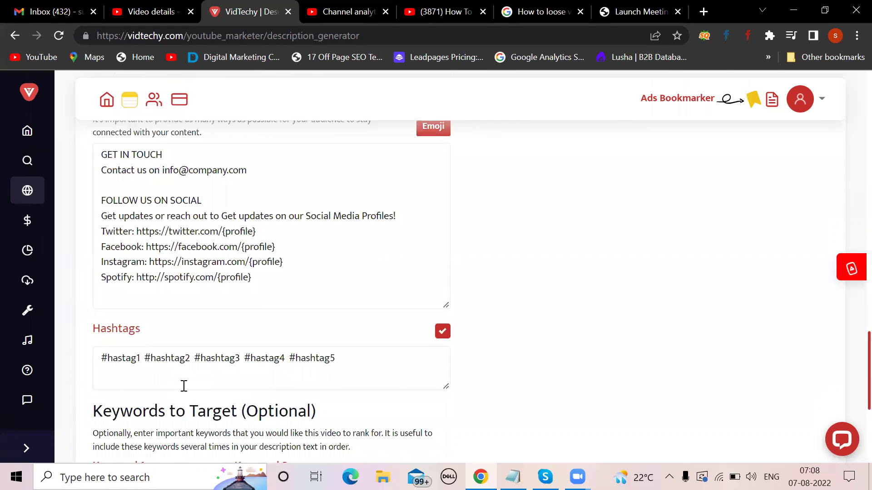
{"action": "scroll", "coordinate": [184, 386], "scroll_direction": "down", "scroll_amount": 1}
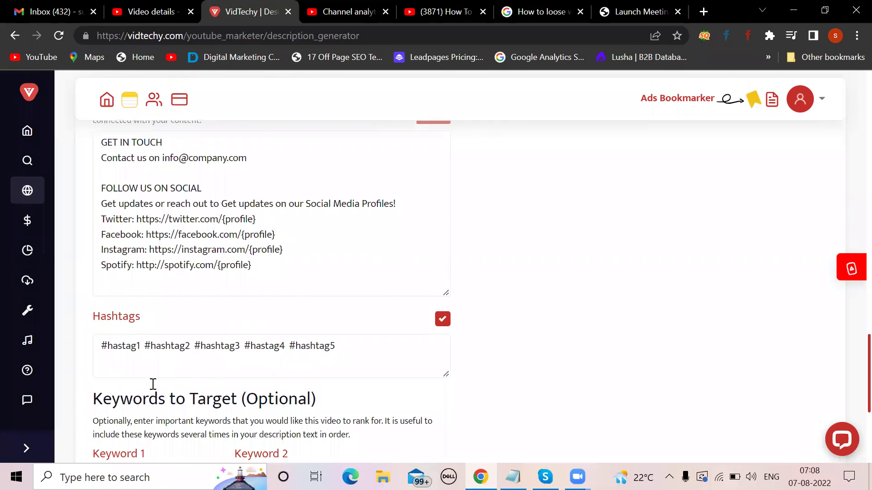
{"action": "scroll", "coordinate": [180, 363], "scroll_direction": "down", "scroll_amount": 1}
{"action": "scroll", "coordinate": [180, 364], "scroll_direction": "up", "scroll_amount": 20}
{"action": "scroll", "coordinate": [181, 363], "scroll_direction": "up", "scroll_amount": 8}
{"action": "scroll", "coordinate": [180, 363], "scroll_direction": "down", "scroll_amount": 2}
{"action": "scroll", "coordinate": [180, 363], "scroll_direction": "up", "scroll_amount": 2}
{"action": "scroll", "coordinate": [180, 363], "scroll_direction": "down", "scroll_amount": 4}
{"action": "scroll", "coordinate": [180, 363], "scroll_direction": "down", "scroll_amount": 20}
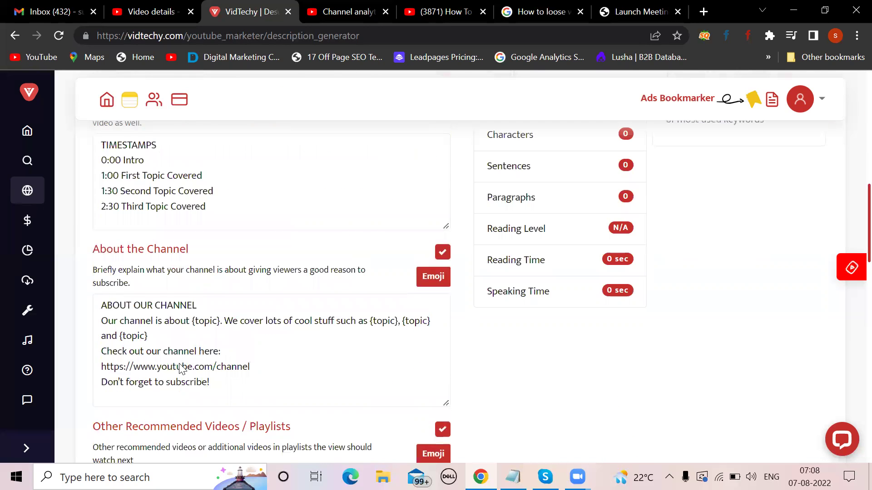
{"action": "scroll", "coordinate": [180, 367], "scroll_direction": "down", "scroll_amount": 3}
{"action": "scroll", "coordinate": [180, 367], "scroll_direction": "up", "scroll_amount": 20}
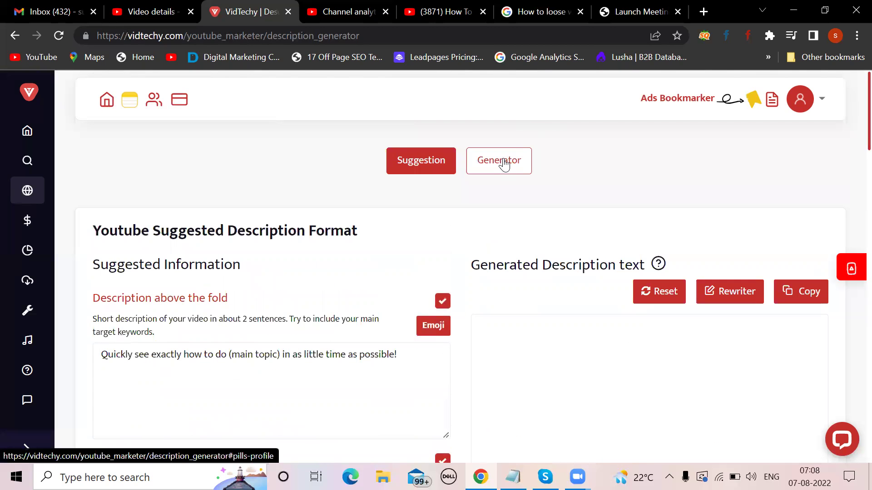
In the Idea Generator, enter the keyword 'How to loose weight Fast' and generate description ideas.
{"action": "left_click", "coordinate": [504, 164]}
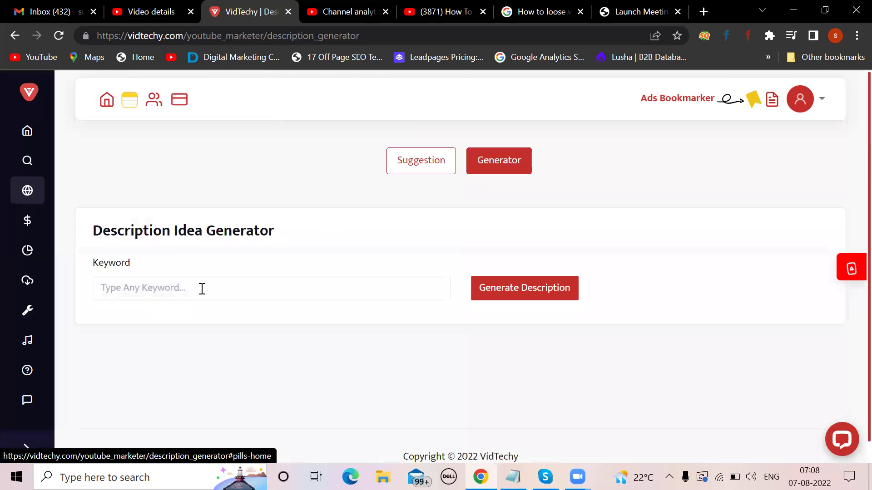
{"action": "left_click", "coordinate": [176, 291]}
{"action": "type", "text": "How to loose weight Fast"}
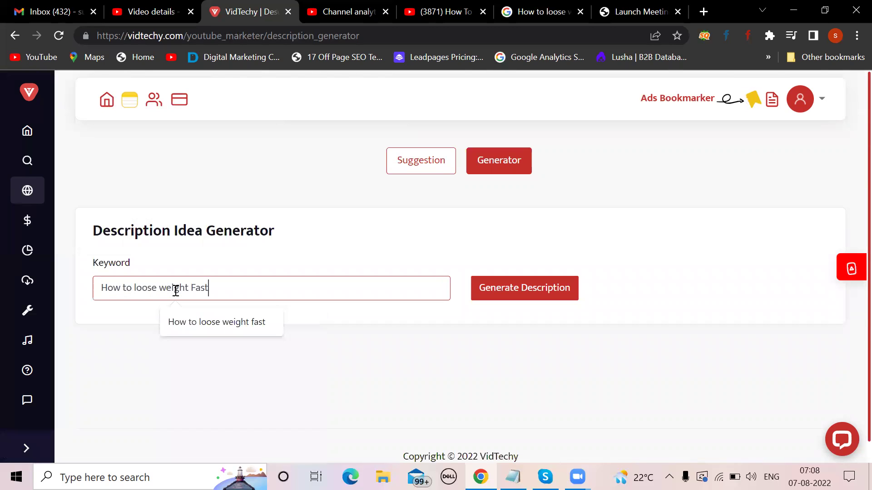
{"action": "left_click", "coordinate": [478, 292]}
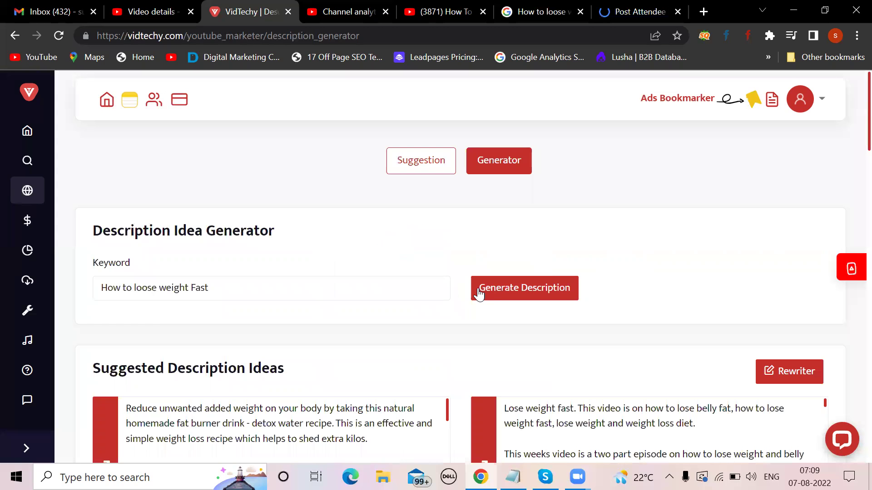
Copy the 'If you want to lose 5 lbs fast' card from the suggested description ideas.
{"action": "scroll", "coordinate": [398, 349], "scroll_direction": "down", "scroll_amount": 3}
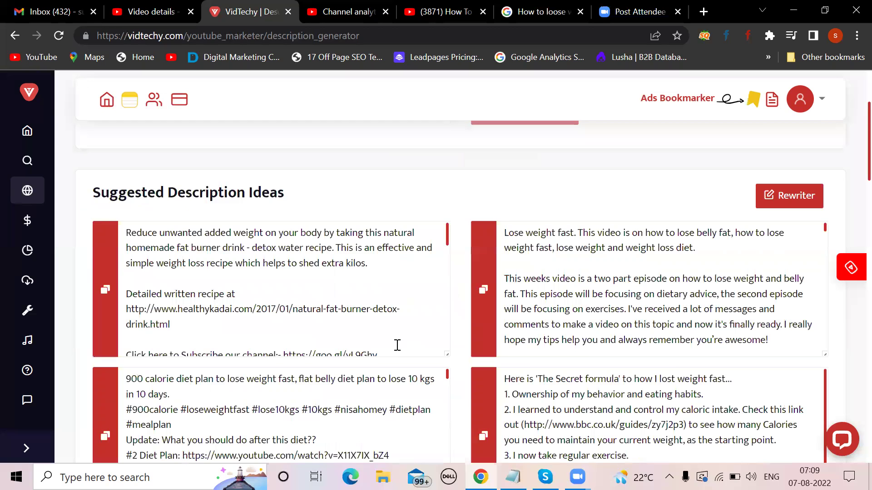
{"action": "scroll", "coordinate": [397, 345], "scroll_direction": "down", "scroll_amount": 3}
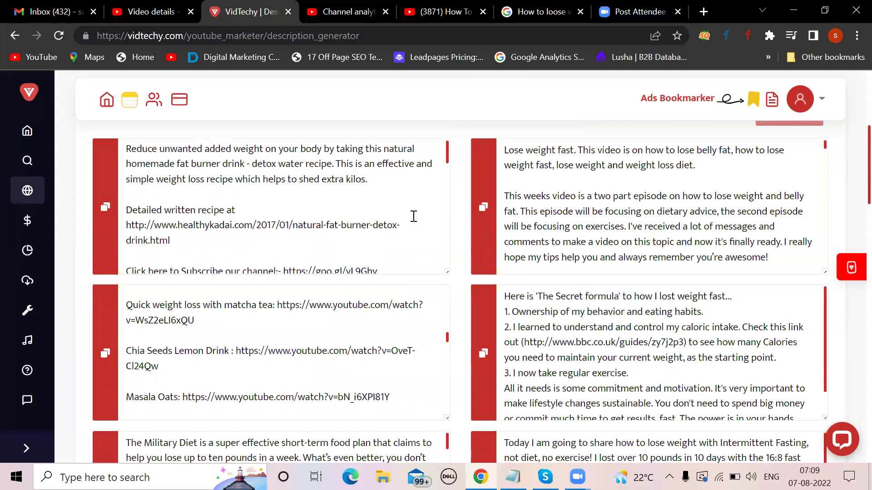
{"action": "scroll", "coordinate": [435, 252], "scroll_direction": "down", "scroll_amount": 5}
{"action": "scroll", "coordinate": [607, 233], "scroll_direction": "down", "scroll_amount": 5}
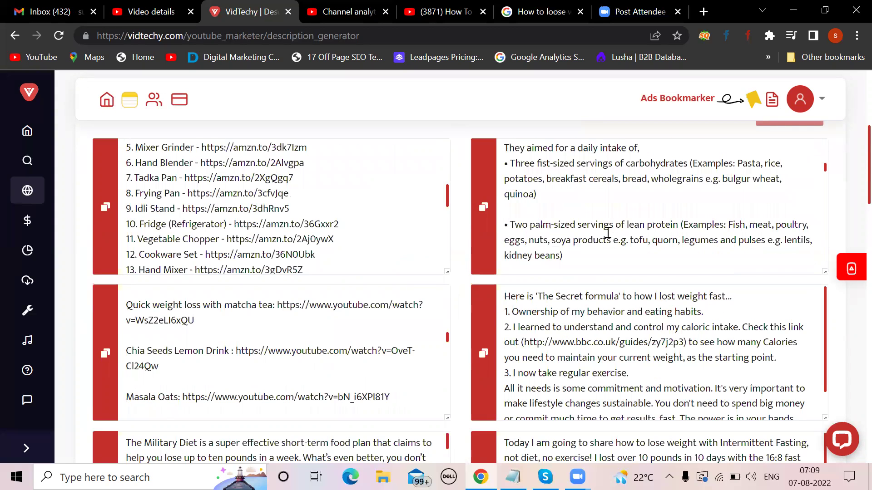
{"action": "scroll", "coordinate": [567, 320], "scroll_direction": "down", "scroll_amount": 5}
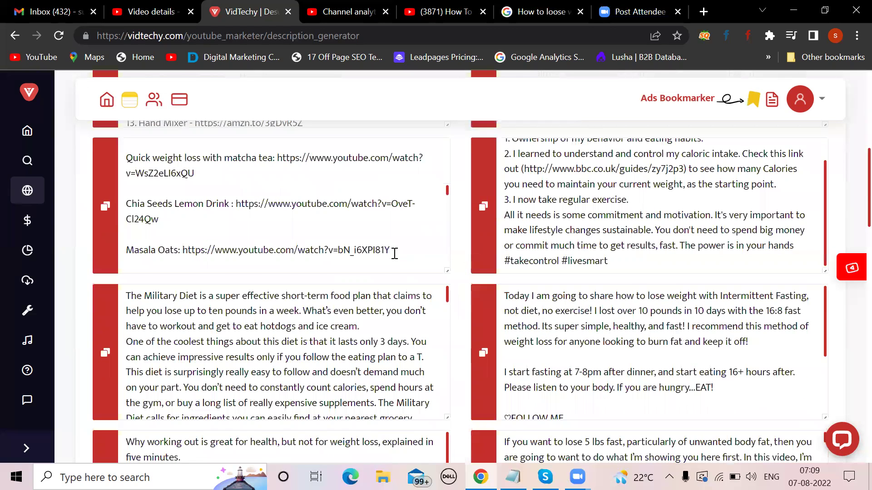
{"action": "scroll", "coordinate": [350, 261], "scroll_direction": "down", "scroll_amount": 5}
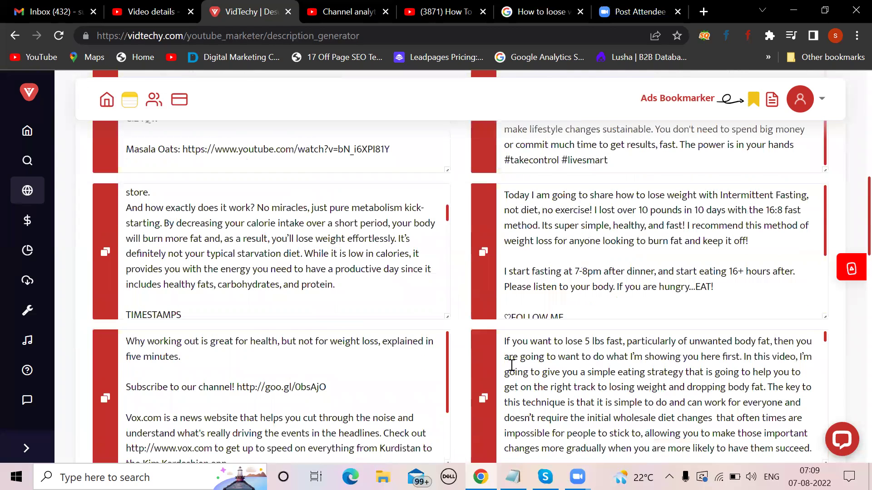
{"action": "scroll", "coordinate": [522, 372], "scroll_direction": "down", "scroll_amount": 6}
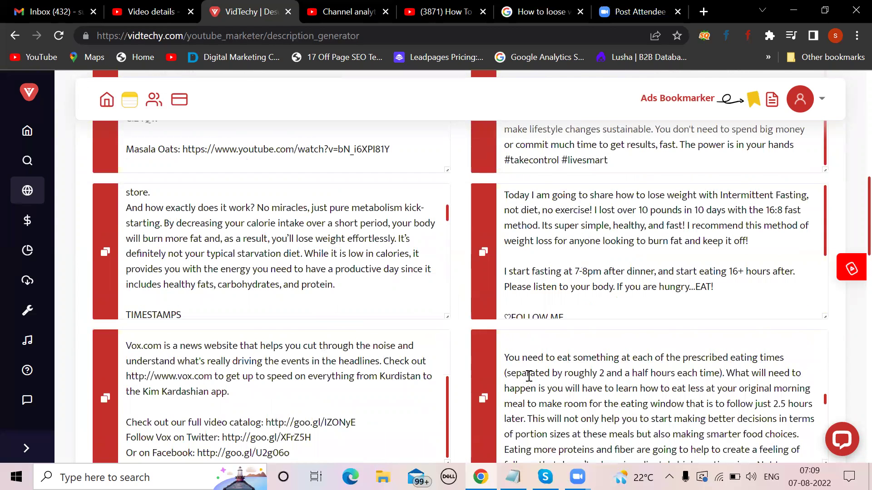
{"action": "scroll", "coordinate": [465, 287], "scroll_direction": "down", "scroll_amount": 2}
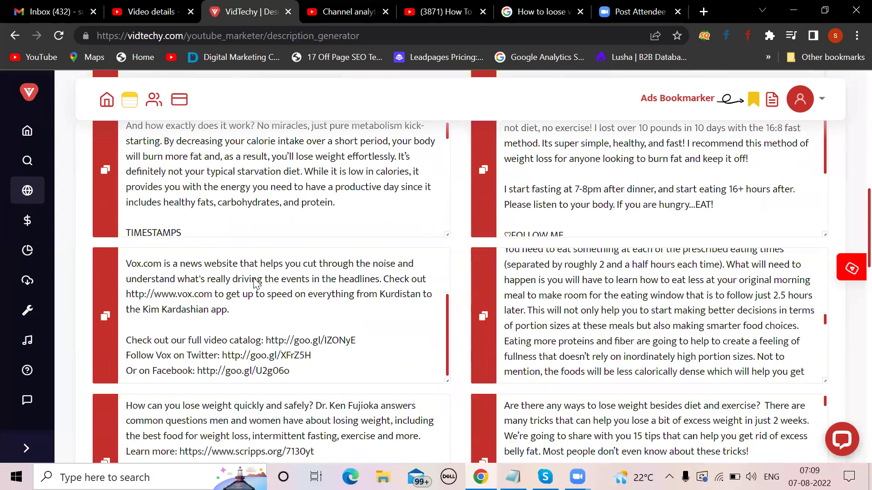
{"action": "scroll", "coordinate": [261, 264], "scroll_direction": "down", "scroll_amount": 2}
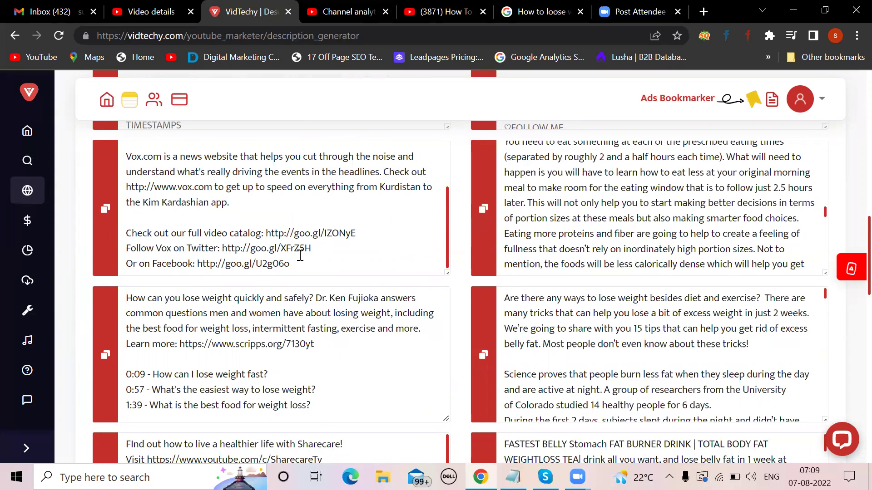
{"action": "scroll", "coordinate": [508, 204], "scroll_direction": "up", "scroll_amount": 3}
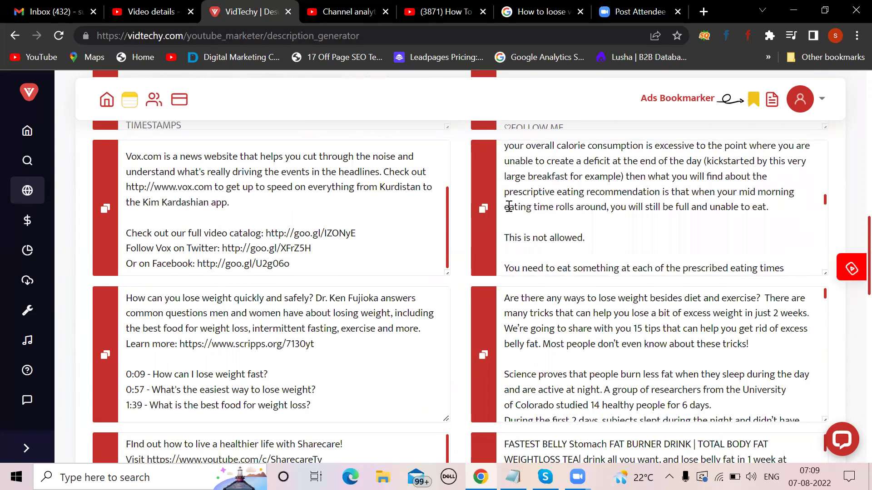
{"action": "scroll", "coordinate": [666, 171], "scroll_direction": "up", "scroll_amount": 8}
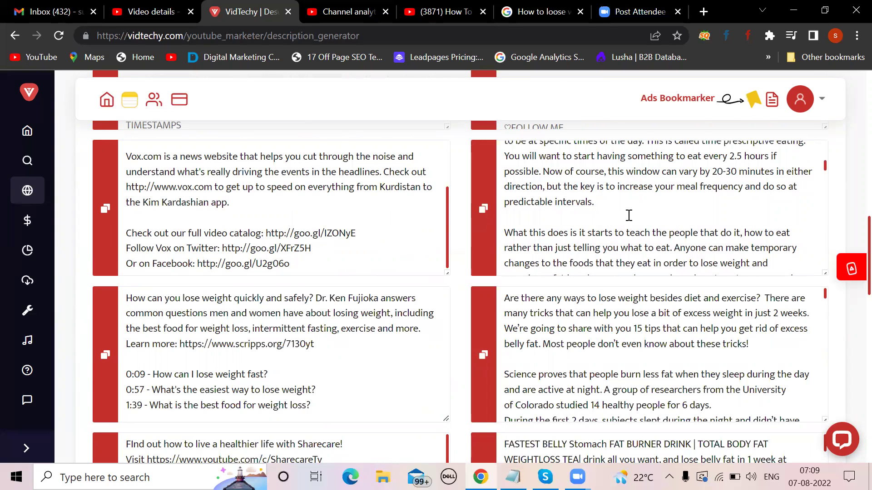
{"action": "left_click", "coordinate": [484, 210]}
{"action": "scroll", "coordinate": [603, 209], "scroll_direction": "up", "scroll_amount": 5}
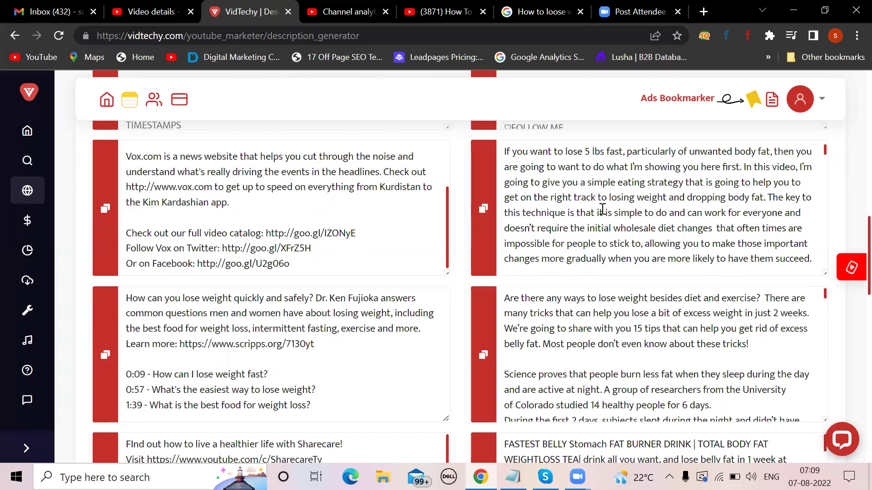
{"action": "scroll", "coordinate": [603, 209], "scroll_direction": "up", "scroll_amount": 5}
{"action": "scroll", "coordinate": [604, 214], "scroll_direction": "up", "scroll_amount": 5}
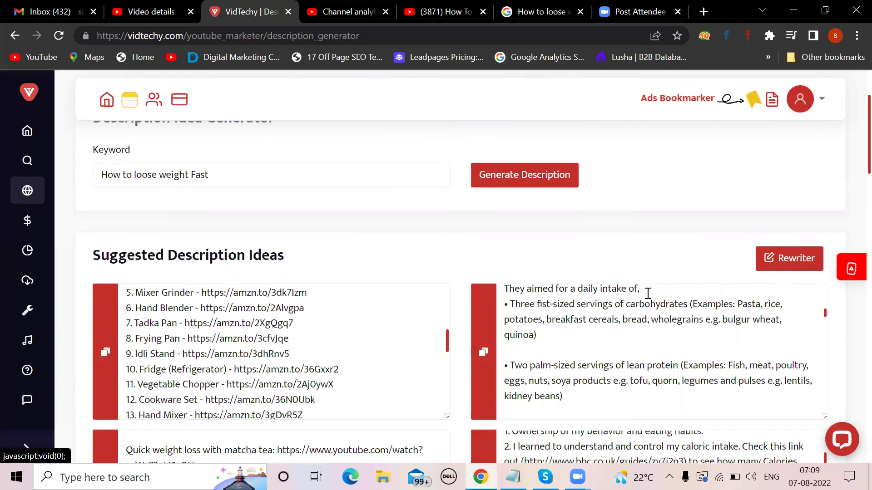
{"action": "scroll", "coordinate": [648, 294], "scroll_direction": "down", "scroll_amount": 10}
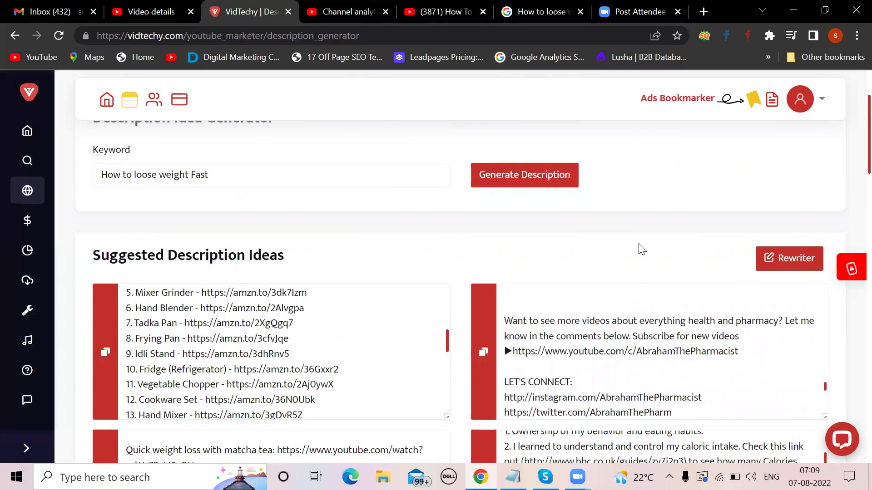
Paste the copied description into the Rewriter and delete its two closing link lines.
{"action": "left_click", "coordinate": [799, 262]}
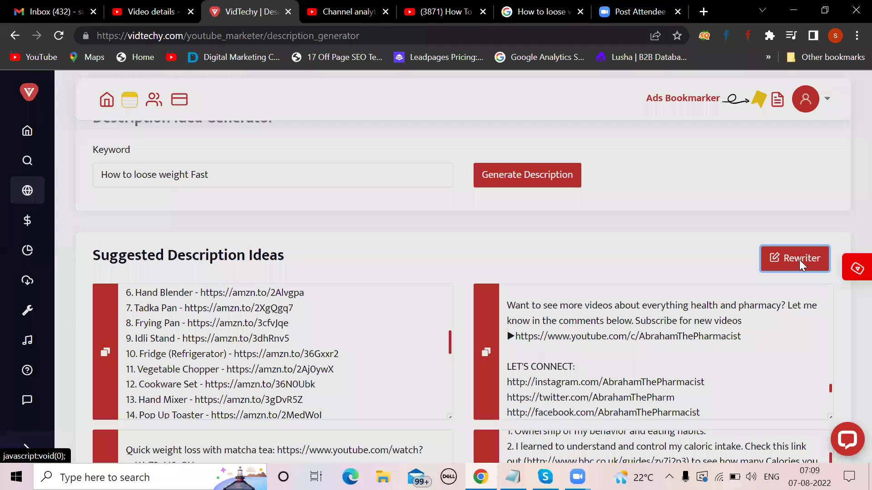
{"action": "left_click", "coordinate": [214, 193]}
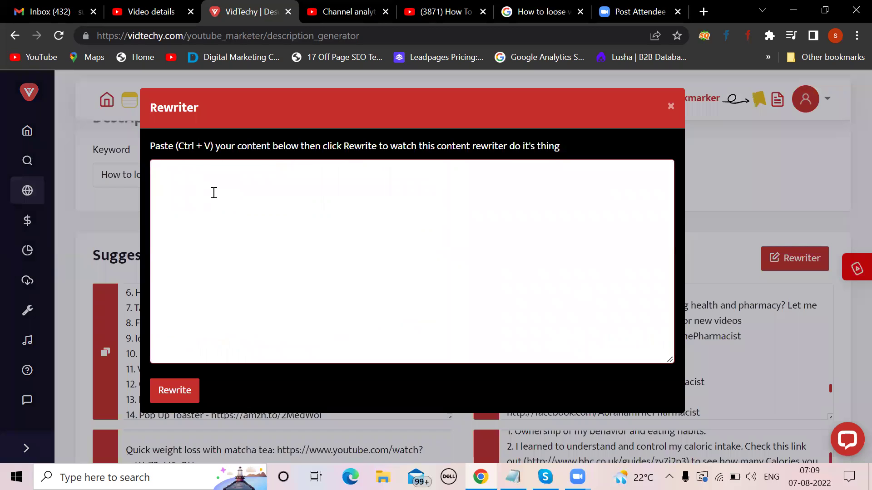
{"action": "key", "text": "ctrl+v"}
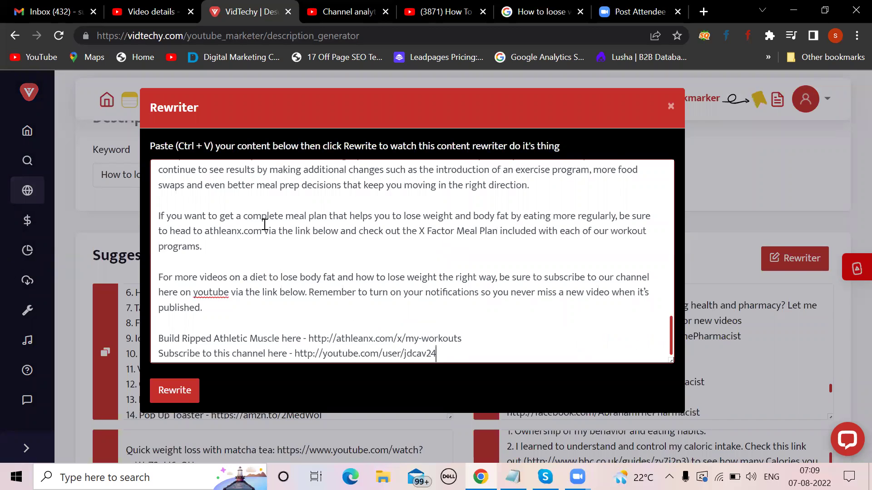
{"action": "left_click_drag", "start_coordinate": [438, 354], "coordinate": [156, 341]}
{"action": "key", "text": "BackSpace"}
{"action": "scroll", "coordinate": [194, 271], "scroll_direction": "up", "scroll_amount": 4}
{"action": "scroll", "coordinate": [194, 271], "scroll_direction": "up", "scroll_amount": 10}
{"action": "scroll", "coordinate": [194, 271], "scroll_direction": "down", "scroll_amount": 5}
{"action": "scroll", "coordinate": [194, 271], "scroll_direction": "down", "scroll_amount": 5}
Rewrite the trimmed description, copy the reworded result, and close the Rewriter.
{"action": "left_click", "coordinate": [173, 396]}
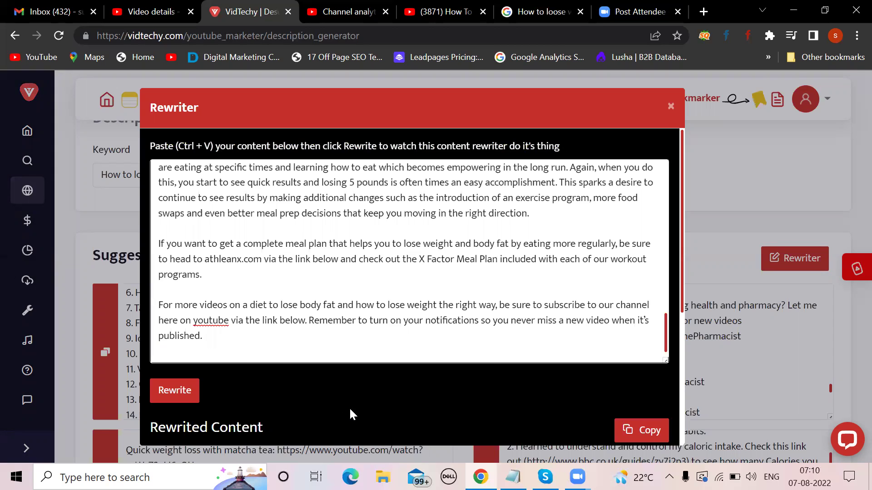
{"action": "scroll", "coordinate": [349, 407], "scroll_direction": "down", "scroll_amount": 5}
{"action": "scroll", "coordinate": [351, 410], "scroll_direction": "down", "scroll_amount": 3}
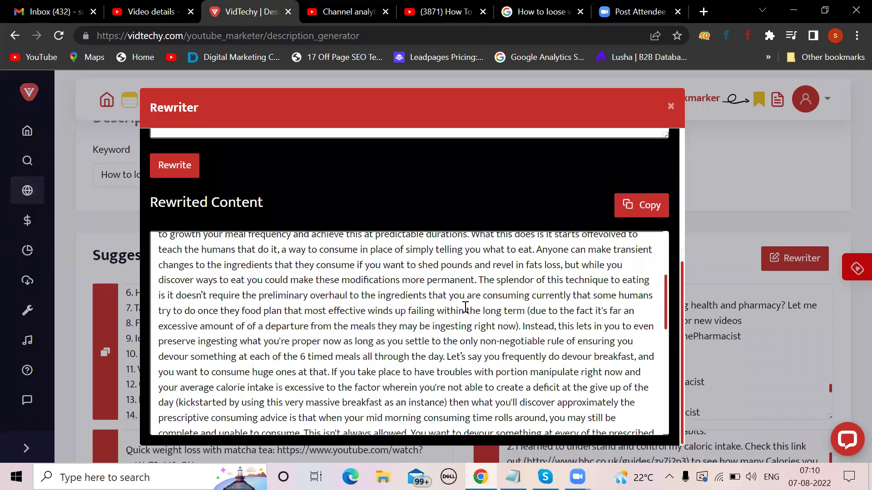
{"action": "left_click", "coordinate": [640, 210]}
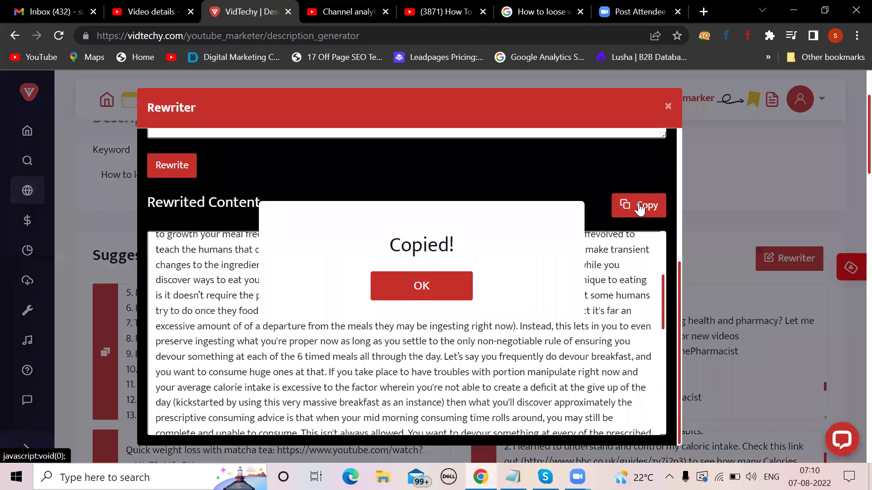
{"action": "left_click", "coordinate": [673, 110]}
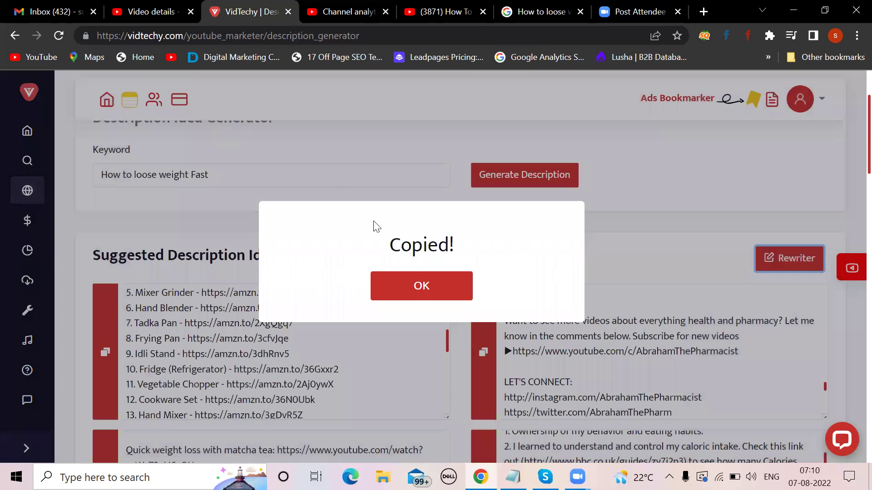
Paste the rewritten 'If you want to lose 5 lbs rapid' description into the Notes panel.
{"action": "left_click", "coordinate": [272, 162]}
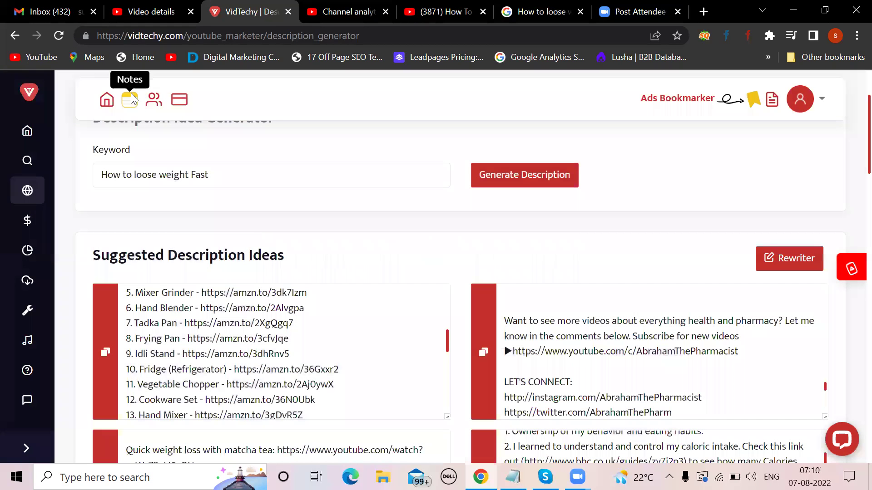
{"action": "left_click", "coordinate": [130, 104]}
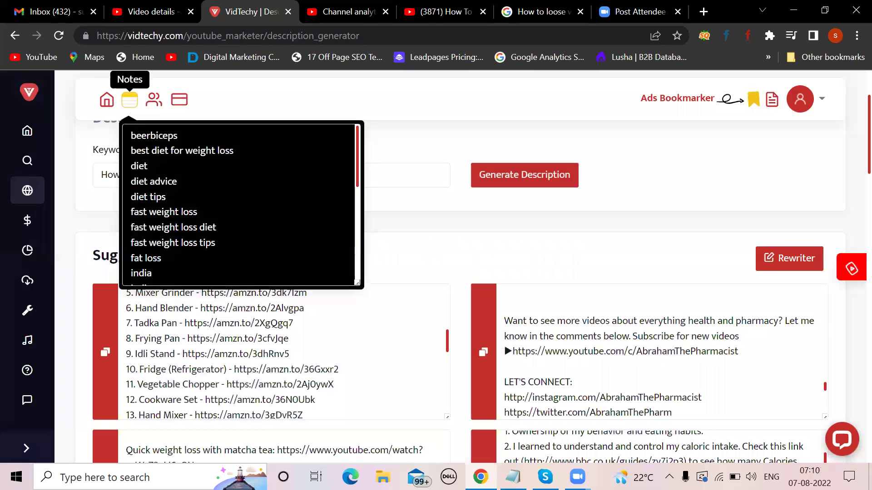
{"action": "key", "text": "ctrl+v"}
{"action": "scroll", "coordinate": [272, 211], "scroll_direction": "up", "scroll_amount": 15}
{"action": "scroll", "coordinate": [272, 211], "scroll_direction": "up", "scroll_amount": 5}
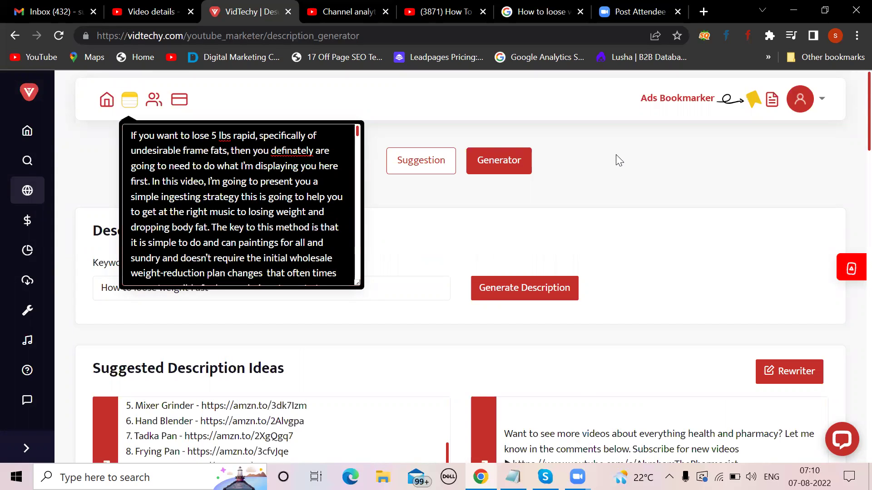
Close Notes and review the Suggestion format's sections, including About the Channel and Other Recommended Videos.
{"action": "left_click", "coordinate": [130, 102]}
{"action": "scroll", "coordinate": [381, 264], "scroll_direction": "down", "scroll_amount": 2}
{"action": "scroll", "coordinate": [380, 263], "scroll_direction": "up", "scroll_amount": 2}
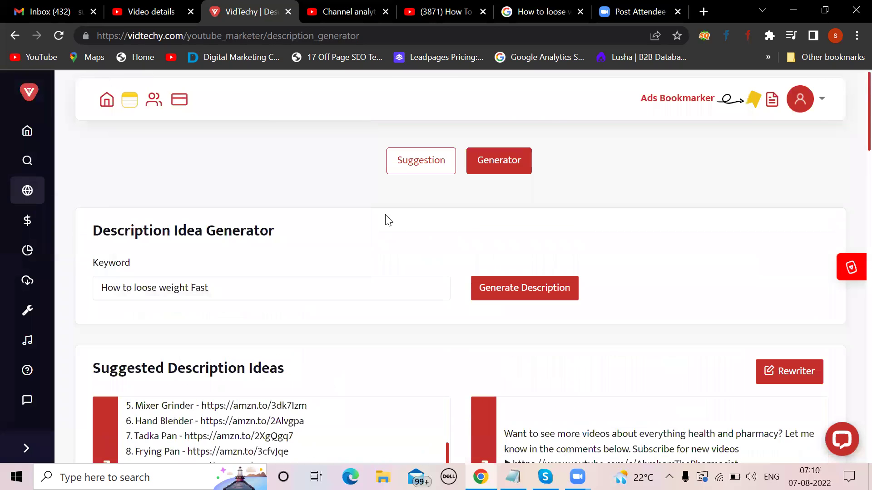
{"action": "left_click", "coordinate": [412, 175]}
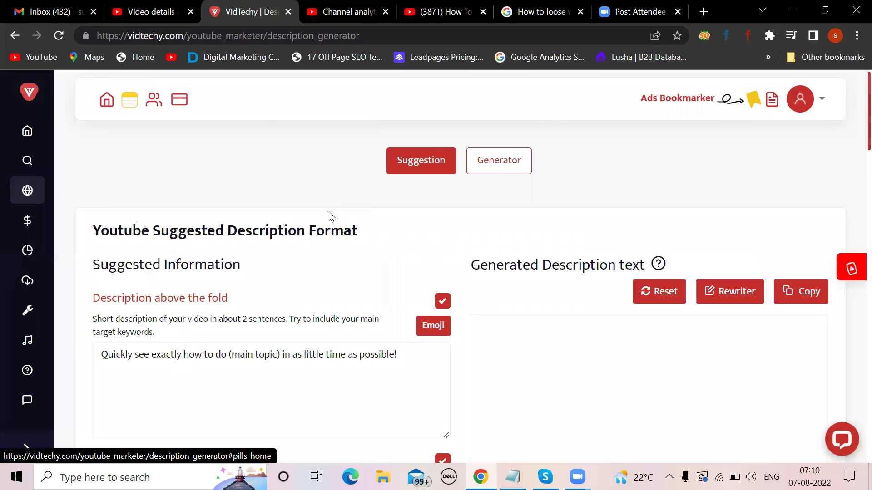
{"action": "left_click", "coordinate": [501, 171]}
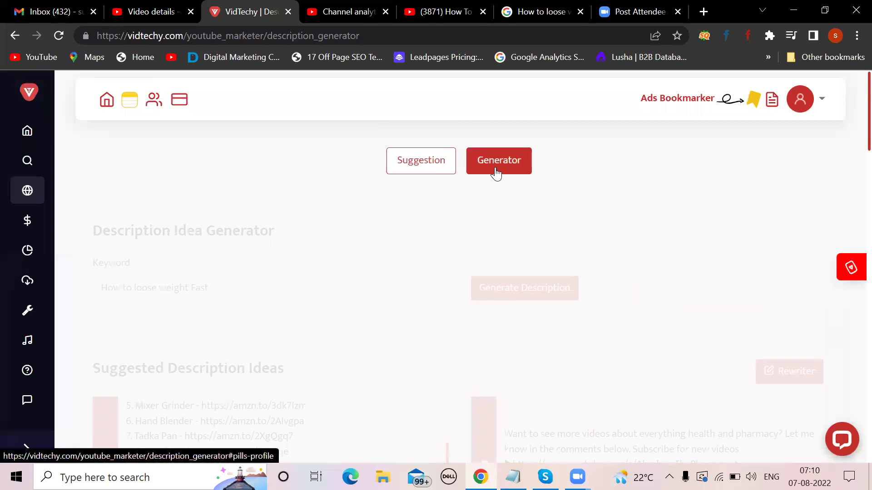
{"action": "left_click", "coordinate": [422, 167]}
{"action": "scroll", "coordinate": [306, 286], "scroll_direction": "down", "scroll_amount": 2}
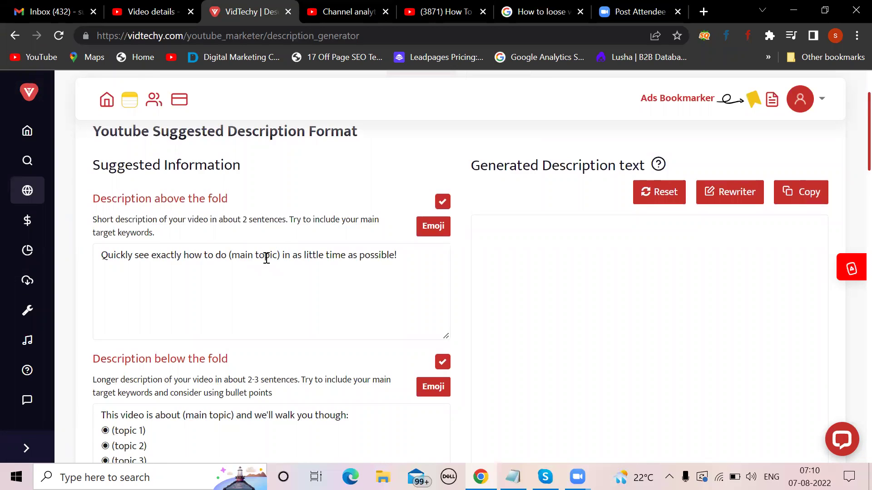
{"action": "scroll", "coordinate": [267, 257], "scroll_direction": "down", "scroll_amount": 3}
{"action": "scroll", "coordinate": [194, 329], "scroll_direction": "down", "scroll_amount": 3}
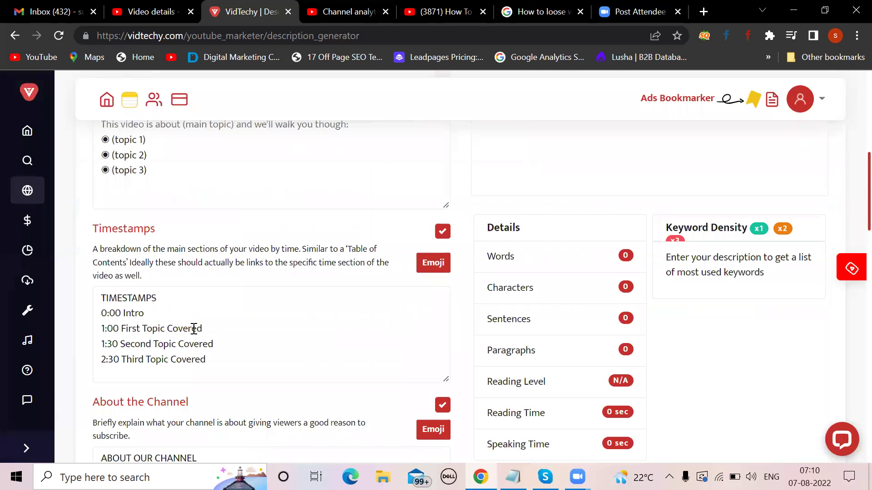
{"action": "scroll", "coordinate": [163, 323], "scroll_direction": "up", "scroll_amount": 2}
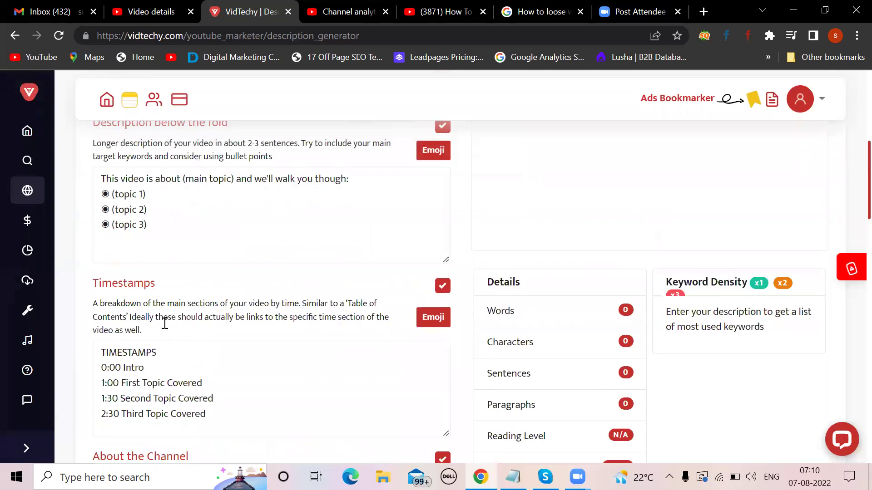
{"action": "scroll", "coordinate": [181, 259], "scroll_direction": "down", "scroll_amount": 3}
{"action": "scroll", "coordinate": [187, 298], "scroll_direction": "down", "scroll_amount": 10}
{"action": "scroll", "coordinate": [190, 302], "scroll_direction": "down", "scroll_amount": 8}
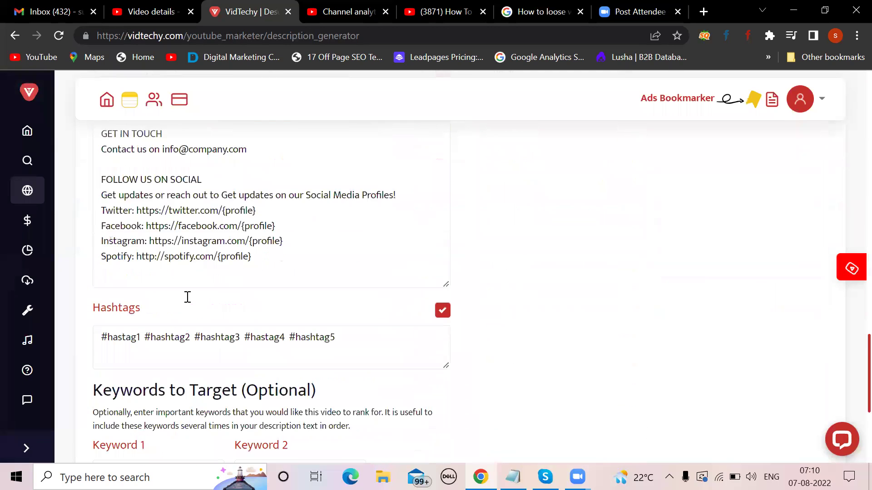
{"action": "scroll", "coordinate": [190, 302], "scroll_direction": "up", "scroll_amount": 14}
{"action": "scroll", "coordinate": [186, 300], "scroll_direction": "up", "scroll_amount": 2}
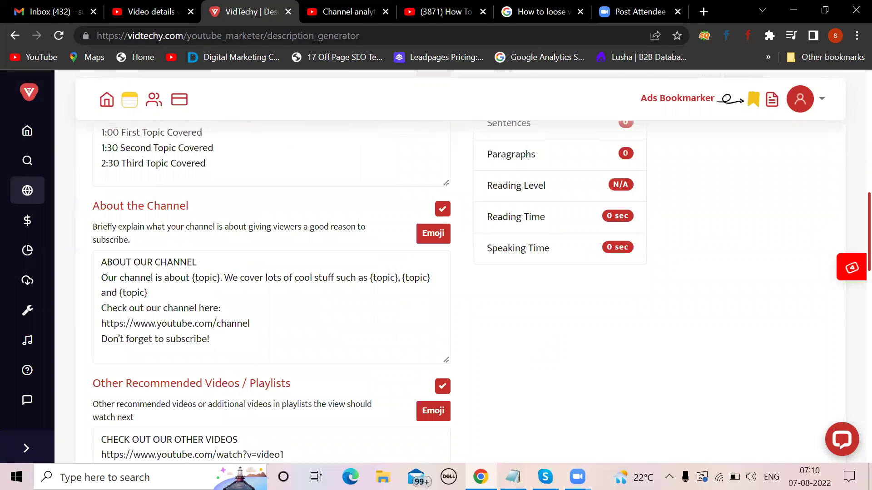
Add '5000 characters' on a new line below '100 characters' in the vidtechy Notepad notes.
{"action": "key", "text": "alt+Tab"}
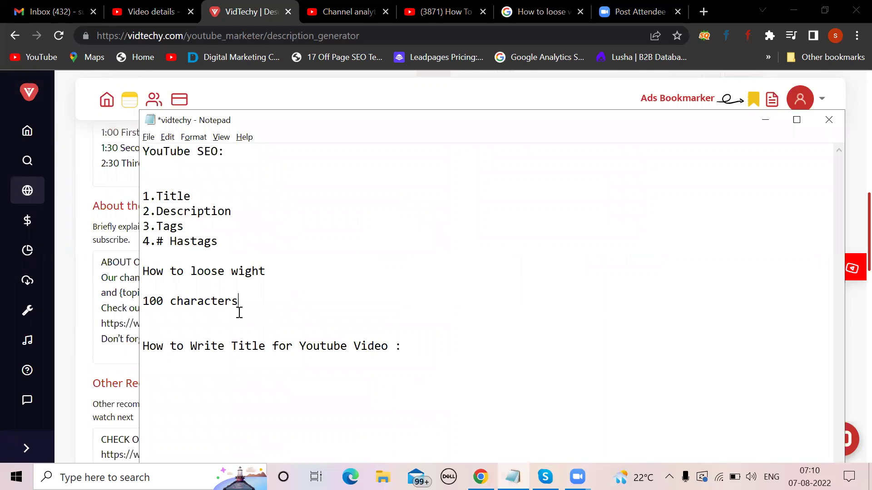
{"action": "left_click", "coordinate": [264, 307]}
{"action": "key", "text": "Return"}
{"action": "type", "text": "5000 characters"}
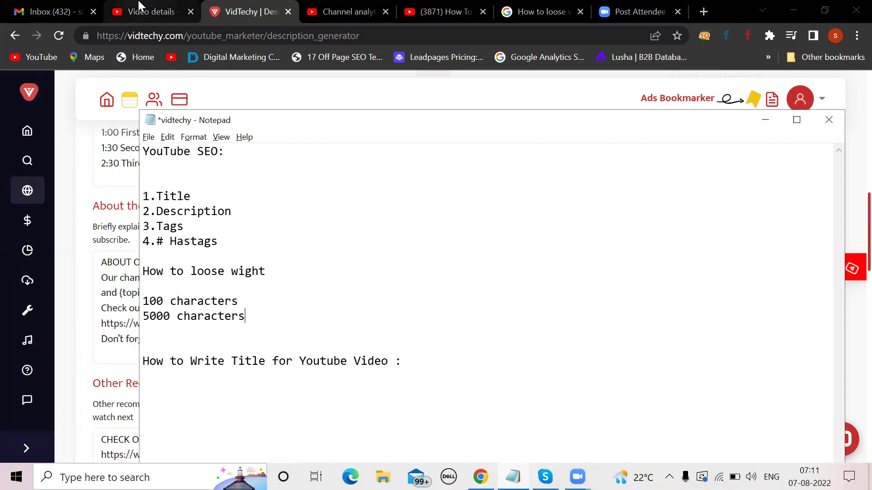
Scroll the Video details description down to the '10) GUEST POSTING:' heading.
{"action": "left_click", "coordinate": [166, 6]}
{"action": "scroll", "coordinate": [349, 331], "scroll_direction": "down", "scroll_amount": 10}
{"action": "scroll", "coordinate": [349, 331], "scroll_direction": "down", "scroll_amount": 10}
{"action": "scroll", "coordinate": [349, 331], "scroll_direction": "down", "scroll_amount": 2}
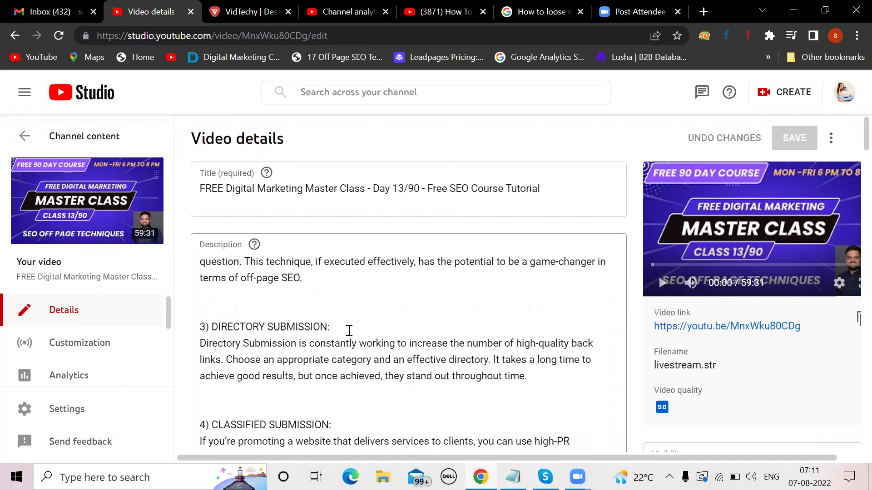
{"action": "scroll", "coordinate": [349, 331], "scroll_direction": "down", "scroll_amount": 1}
{"action": "scroll", "coordinate": [349, 331], "scroll_direction": "down", "scroll_amount": 4}
{"action": "scroll", "coordinate": [349, 331], "scroll_direction": "down", "scroll_amount": 1}
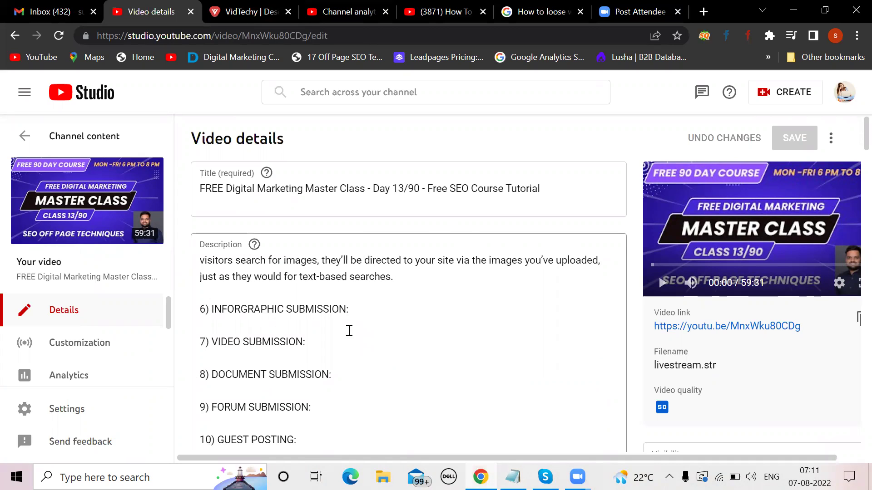
Return to the VidTechy dashboard, dismiss the tour popup and open SEO Tools' Description Generator.
{"action": "left_click", "coordinate": [279, 11]}
{"action": "mouse_move", "coordinate": [25, 99]}
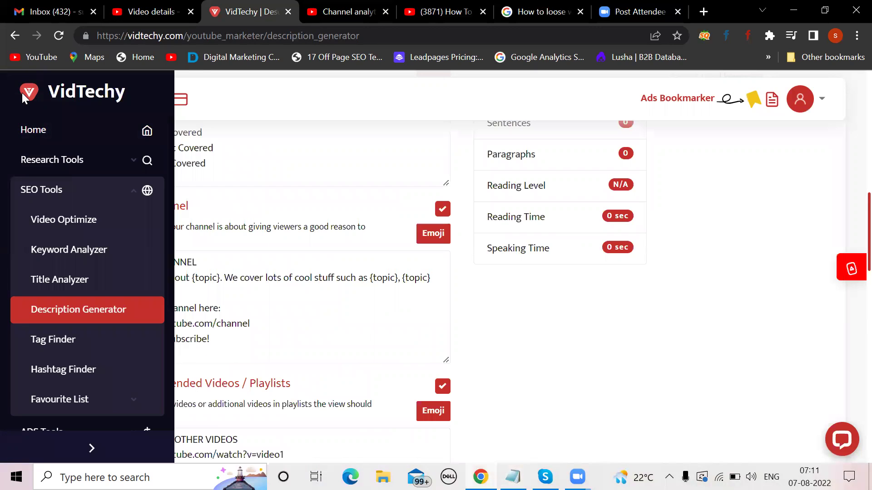
{"action": "left_click", "coordinate": [28, 132]}
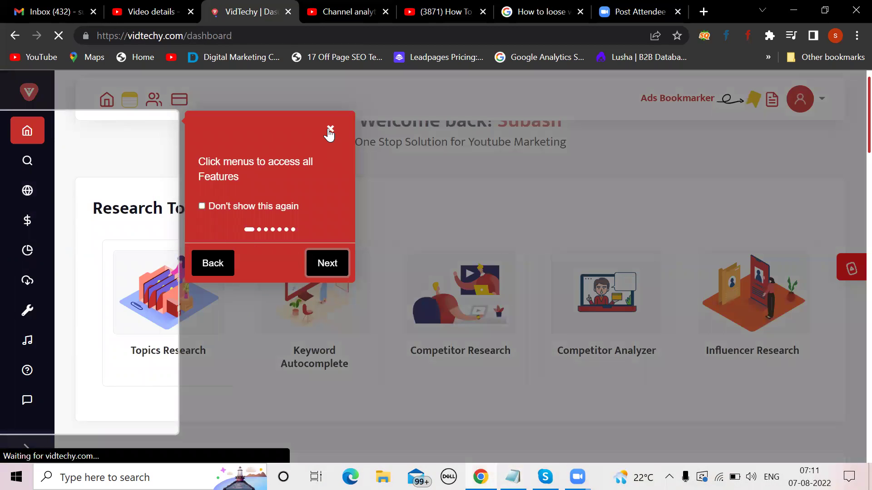
{"action": "left_click", "coordinate": [52, 199]}
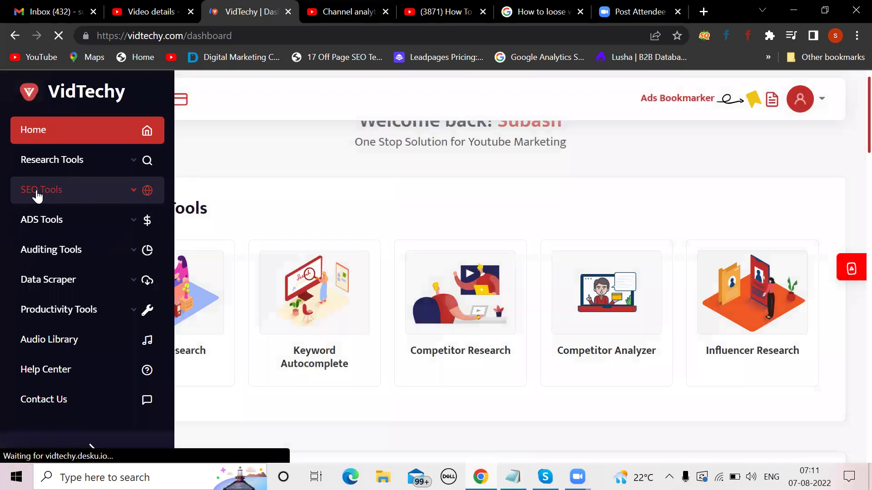
{"action": "left_click", "coordinate": [104, 193]}
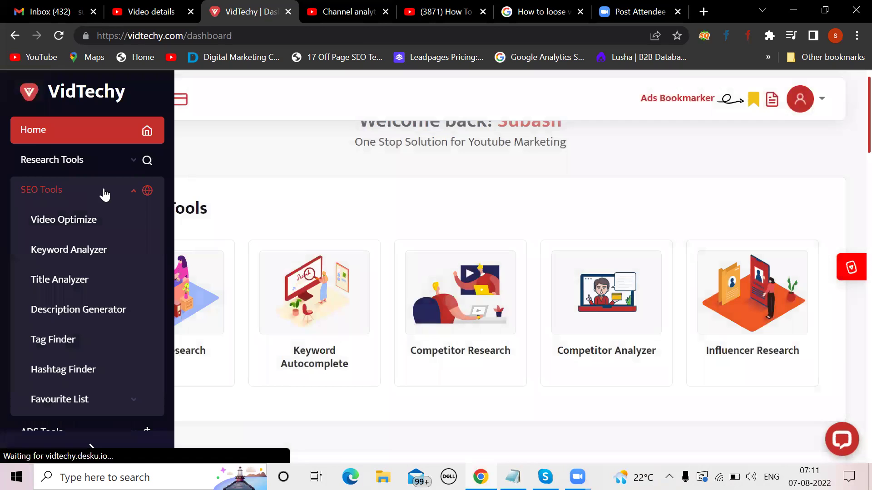
{"action": "left_click", "coordinate": [74, 314]}
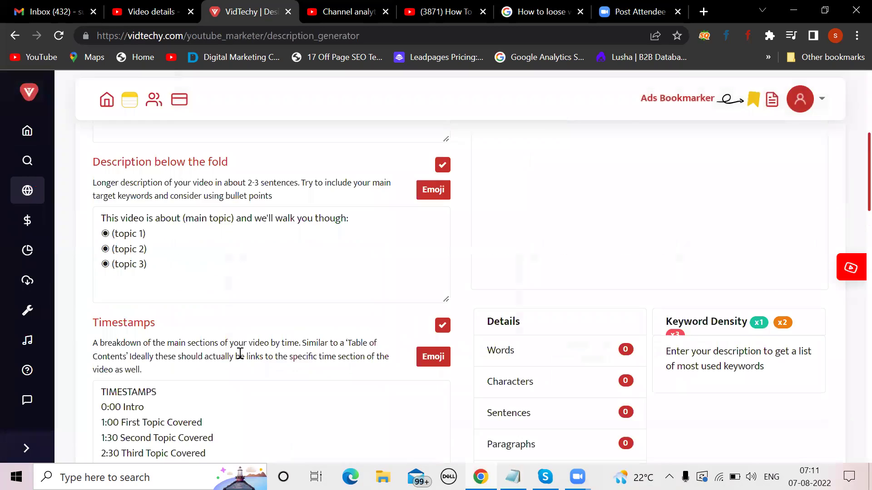
{"action": "scroll", "coordinate": [240, 354], "scroll_direction": "down", "scroll_amount": 20}
{"action": "scroll", "coordinate": [240, 354], "scroll_direction": "up", "scroll_amount": 20}
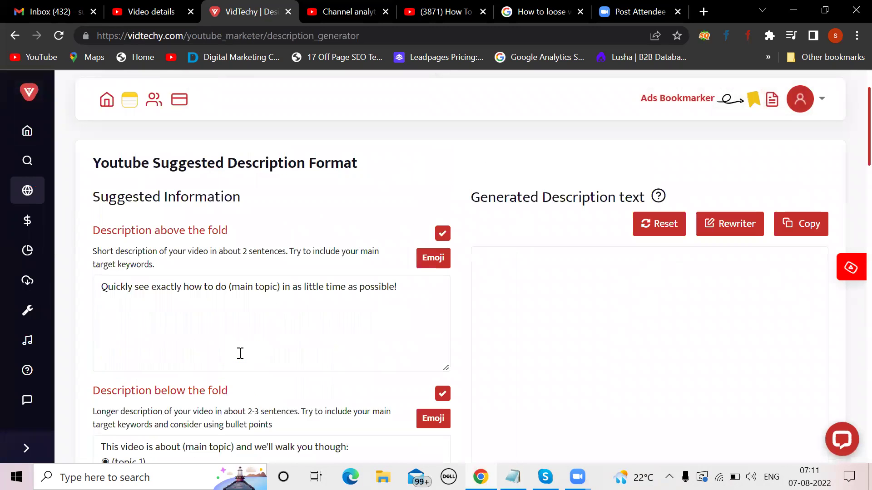
{"action": "scroll", "coordinate": [241, 354], "scroll_direction": "up", "scroll_amount": 2}
In the Generator section, set the keyword to 'How to loose weight fast'.
{"action": "left_click", "coordinate": [490, 176]}
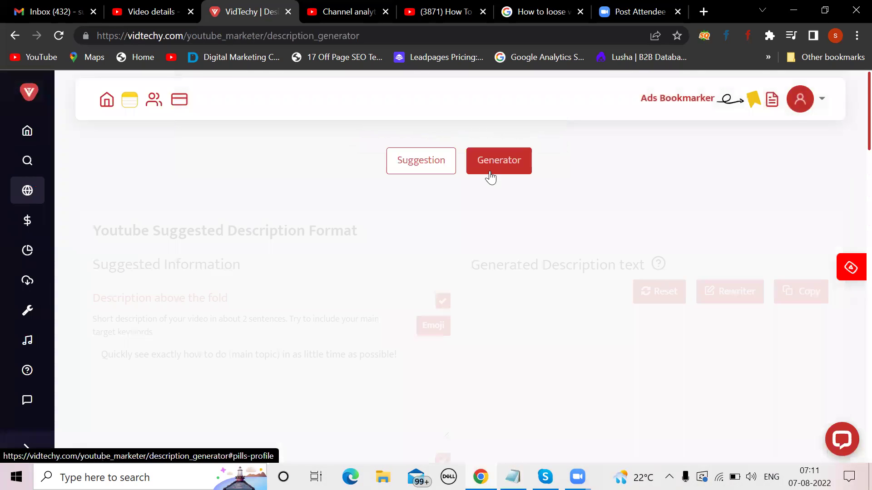
{"action": "left_click", "coordinate": [209, 288]}
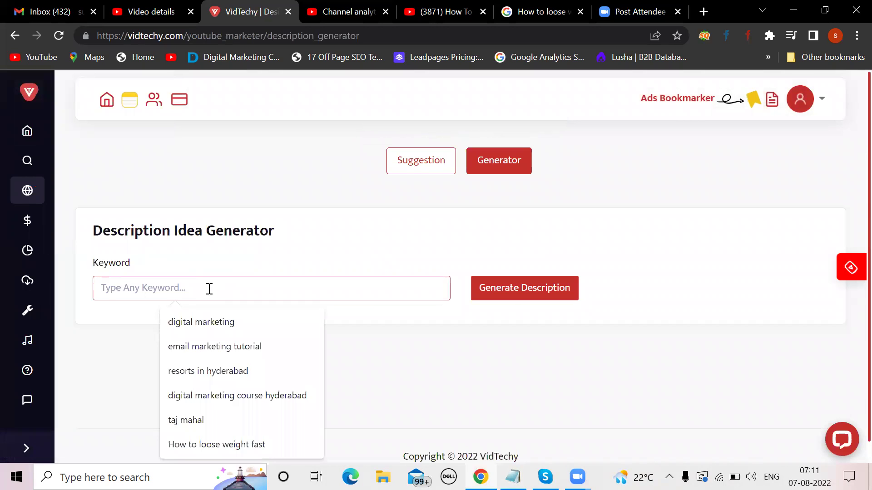
{"action": "key", "text": "ctrl+v"}
{"action": "key", "text": "ctrl+a"}
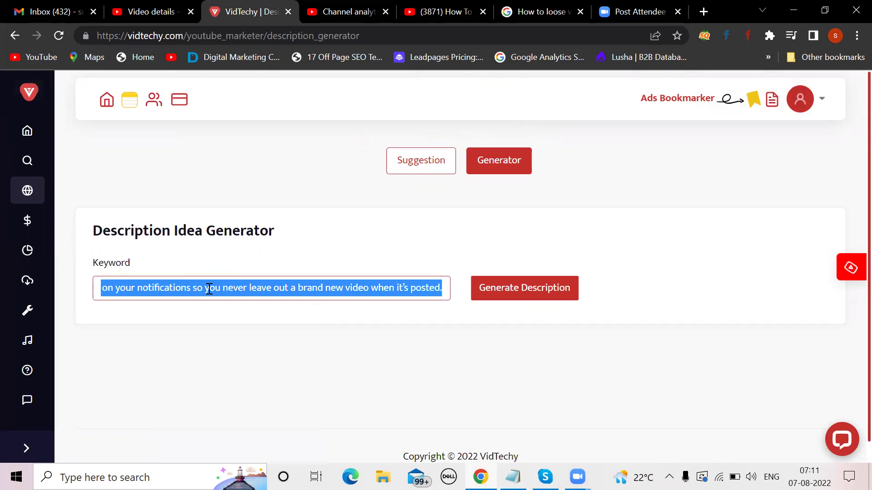
{"action": "type", "text": "How to loose weight fast"}
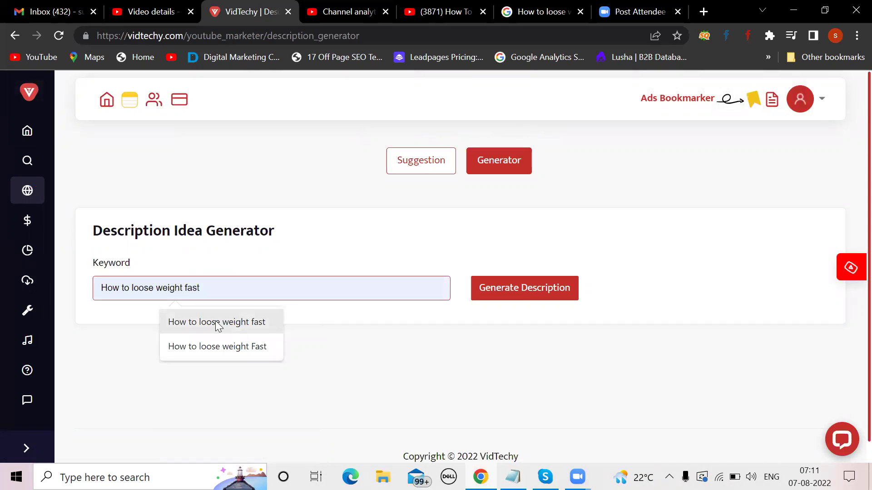
{"action": "left_click", "coordinate": [218, 323]}
Generate description ideas for 'How to loose weight fast' and review the results.
{"action": "left_click", "coordinate": [523, 288]}
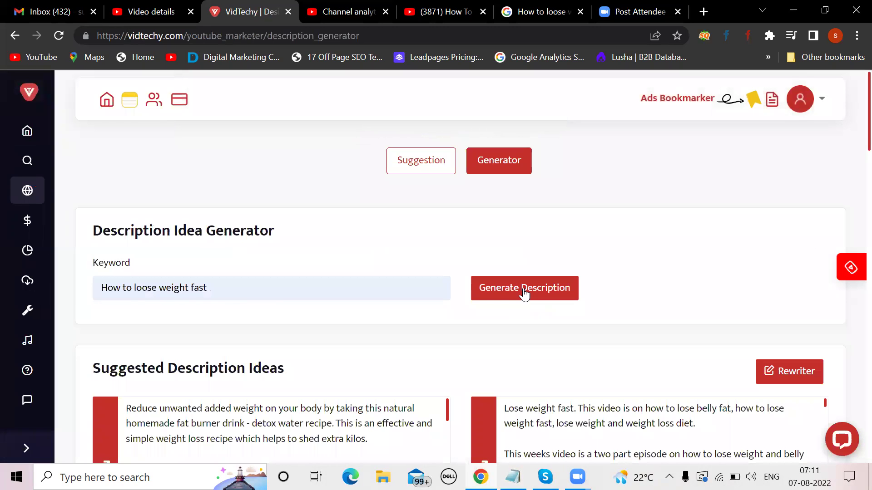
{"action": "scroll", "coordinate": [524, 295], "scroll_direction": "down", "scroll_amount": 9}
{"action": "scroll", "coordinate": [669, 270], "scroll_direction": "down", "scroll_amount": 5}
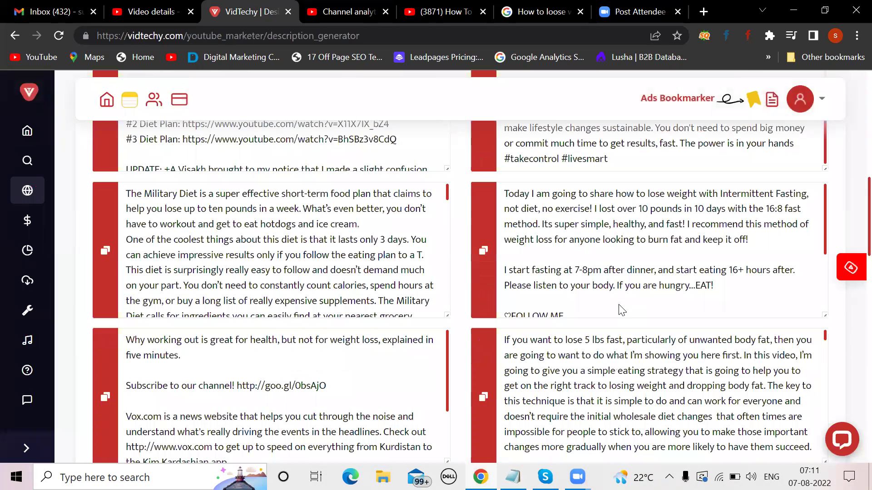
{"action": "scroll", "coordinate": [482, 318], "scroll_direction": "up", "scroll_amount": 1}
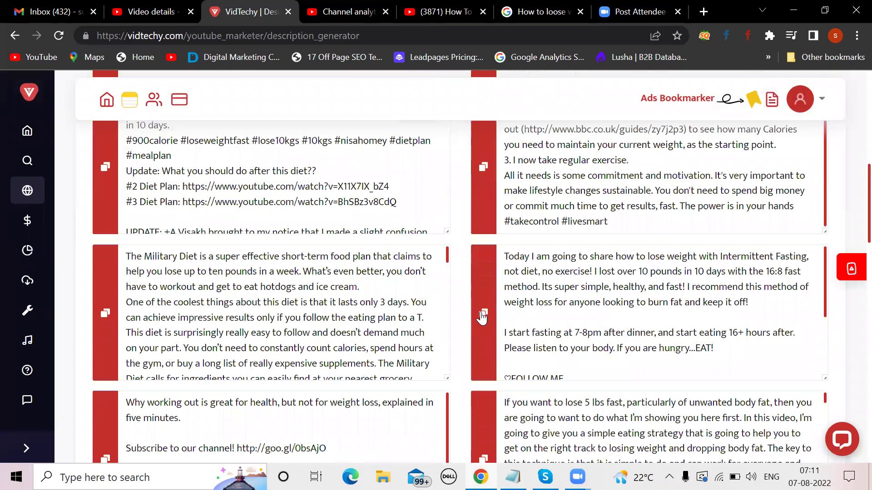
{"action": "scroll", "coordinate": [810, 343], "scroll_direction": "up", "scroll_amount": 13}
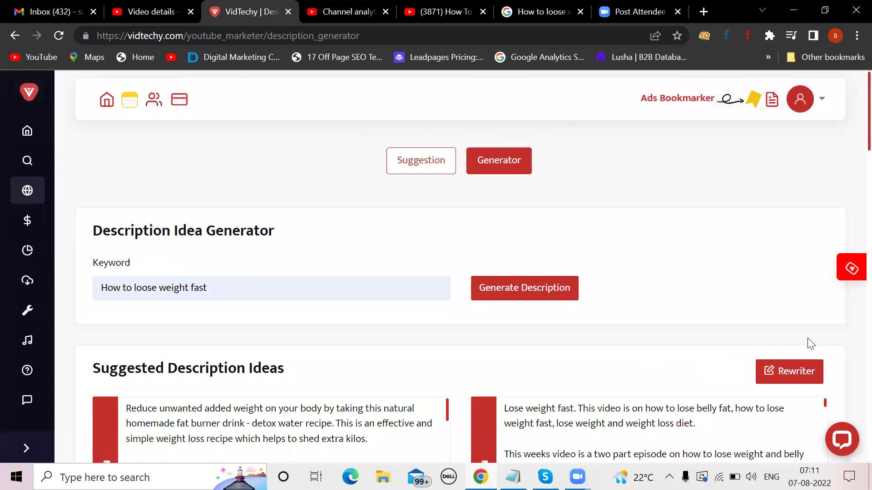
Rewrite the pasted intermittent-fasting description without its FOLLOW ME social links, then copy it.
{"action": "left_click", "coordinate": [779, 366]}
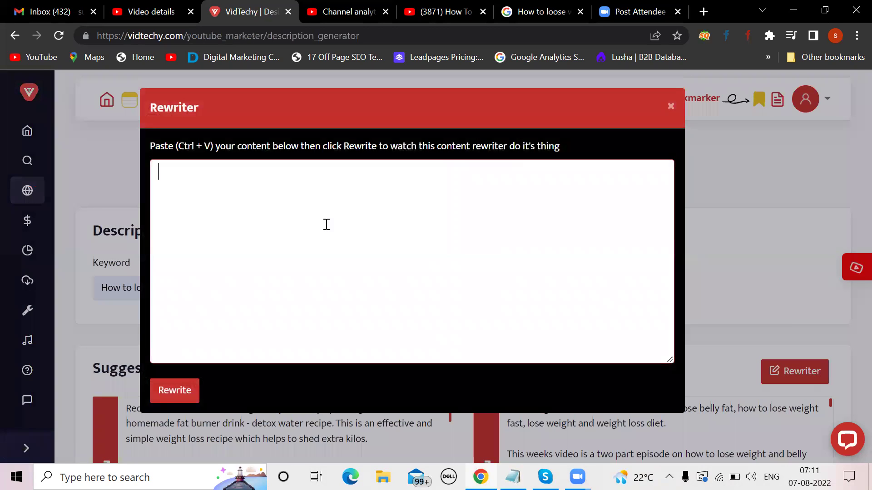
{"action": "type", "text": "Today I am going to share how to lose weight with Intermittent Fasting, not diet, no exercise! I lost over 10 pounds in 10 days with the 16:8 fast method. Its super simple, healthy, and fast! I recommend this method of weight loss for anyone looking to burn fat and keep it off!  I start fasting at 7-8pm after dinner, and start eating 16+ hours after. Please listen to your body. If you are hungry...EAT!  ♡FOLLOW ME Instagram: http://bit.ly/IGSccastaneda Twitter: http://bit.ly/TweetSonia Facebook: http://bit.ly/FBSonia Snapchat: sccastaneda  FTC: NON Sponsored!"}
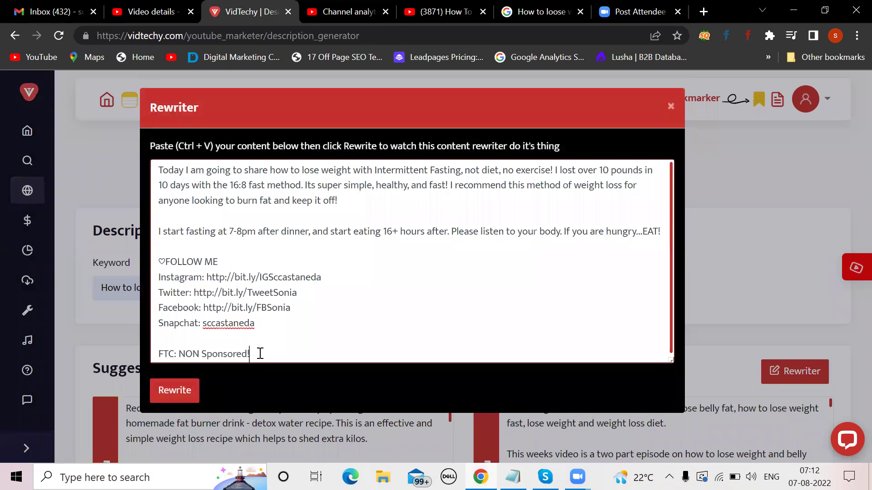
{"action": "left_click_drag", "start_coordinate": [260, 356], "coordinate": [144, 265]}
{"action": "key", "text": "BackSpace"}
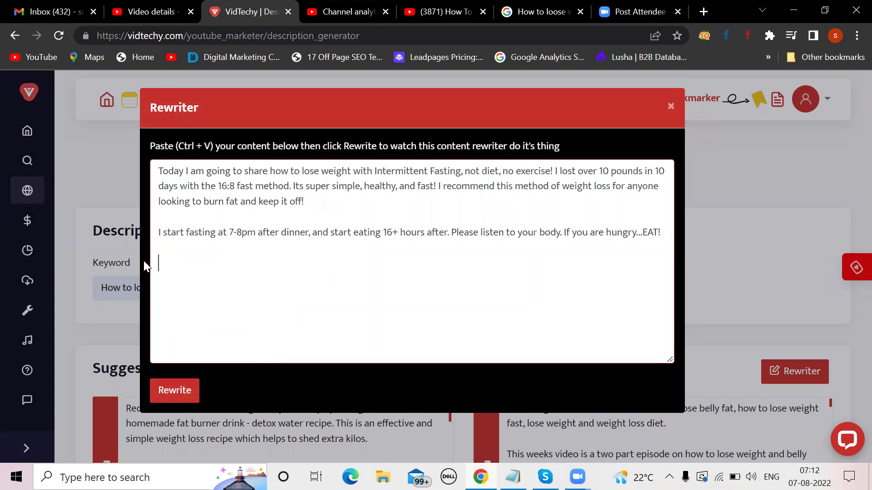
{"action": "left_click", "coordinate": [164, 396]}
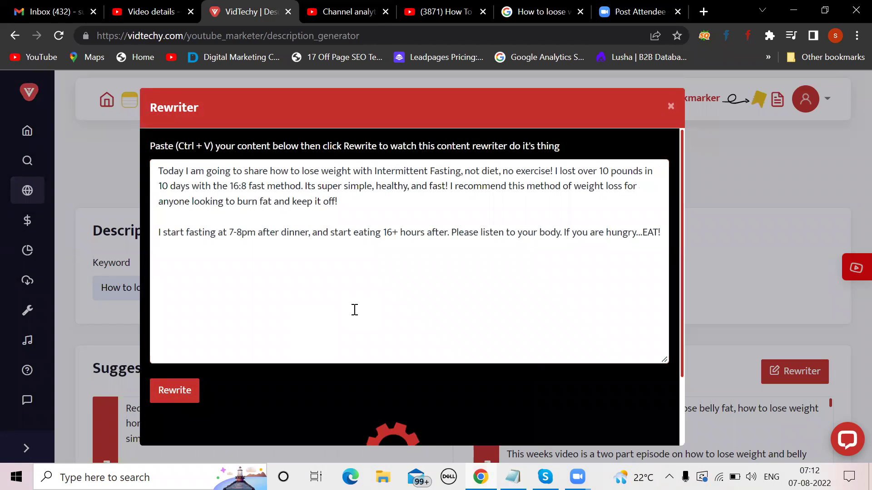
{"action": "scroll", "coordinate": [355, 310], "scroll_direction": "down", "scroll_amount": 5}
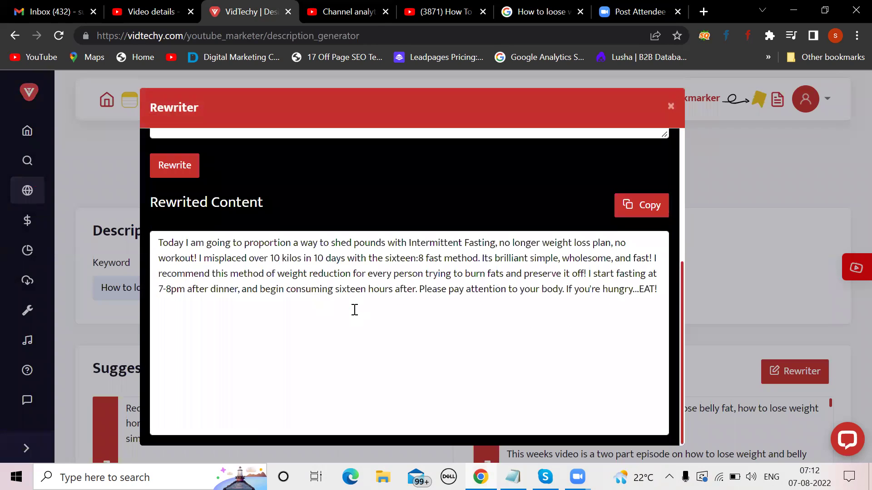
{"action": "left_click", "coordinate": [634, 208]}
Replace all the Notes panel text with the copied rewritten description and close the panel.
{"action": "left_click", "coordinate": [670, 106]}
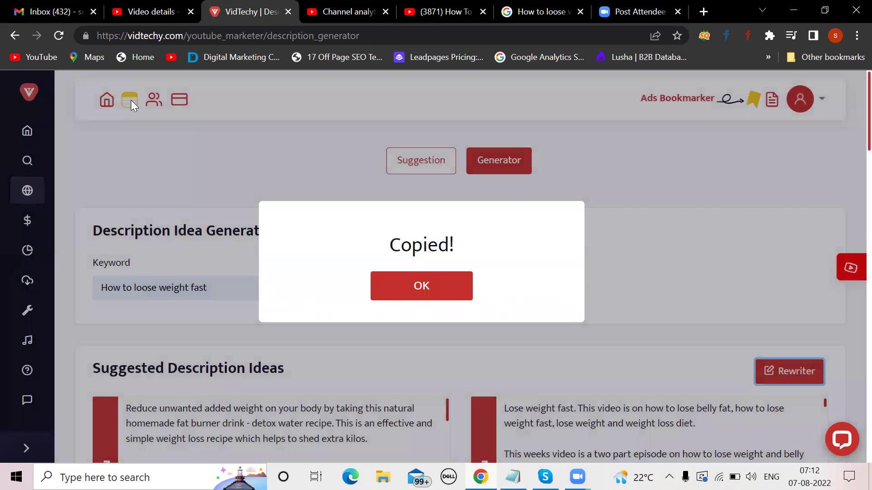
{"action": "left_click", "coordinate": [437, 283]}
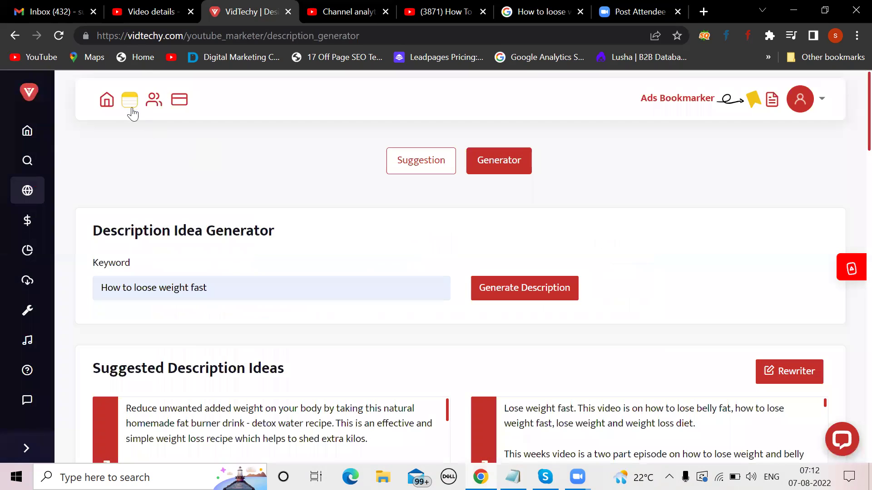
{"action": "left_click", "coordinate": [129, 101]}
{"action": "key", "text": "ctrl+a"}
{"action": "key", "text": "ctrl+v"}
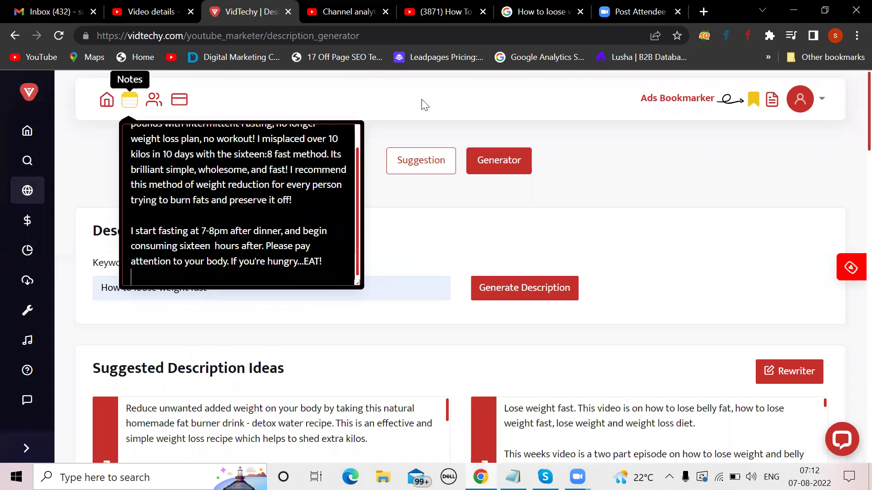
{"action": "left_click", "coordinate": [128, 103]}
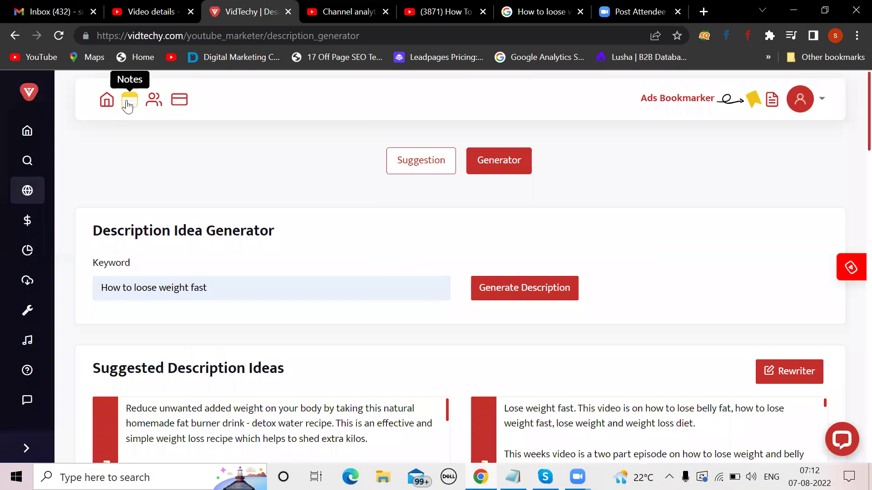